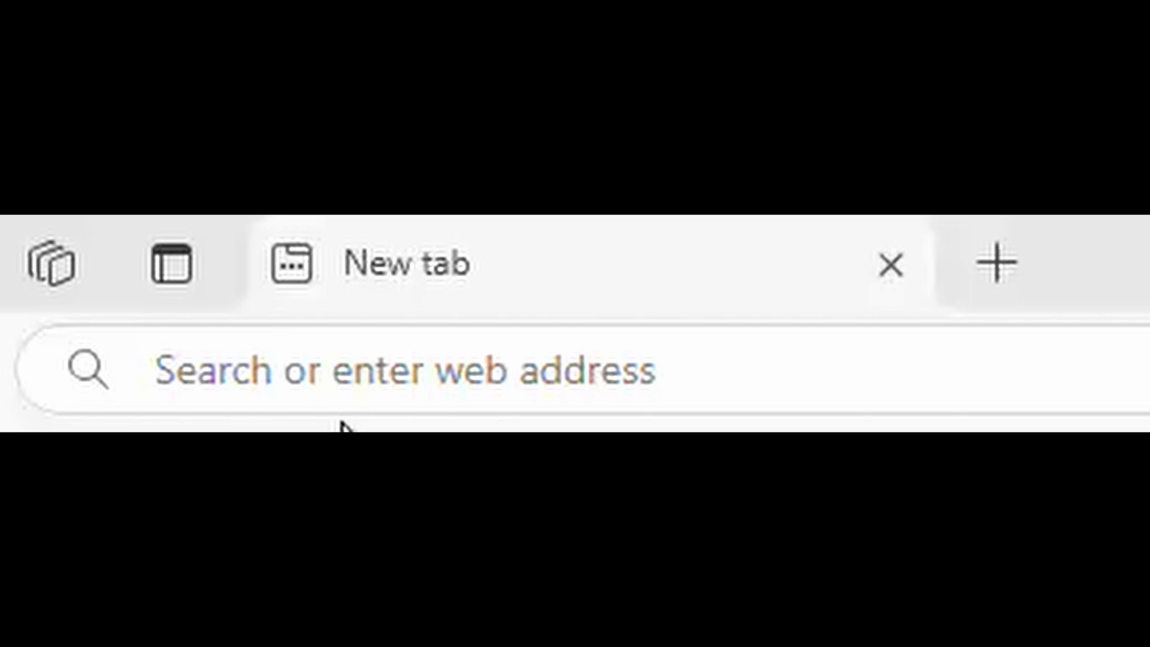
Step: Open lospec.com and pixilart.com in separate browser tabs
click(330, 389)
text(lospec.com)
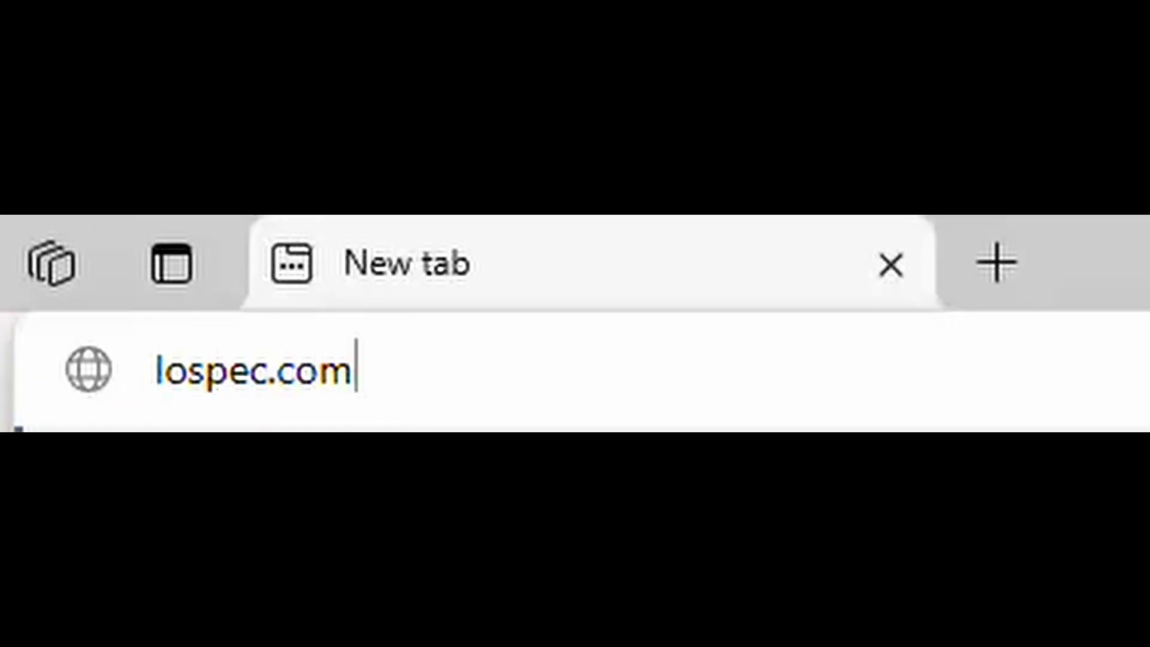
key(Return)
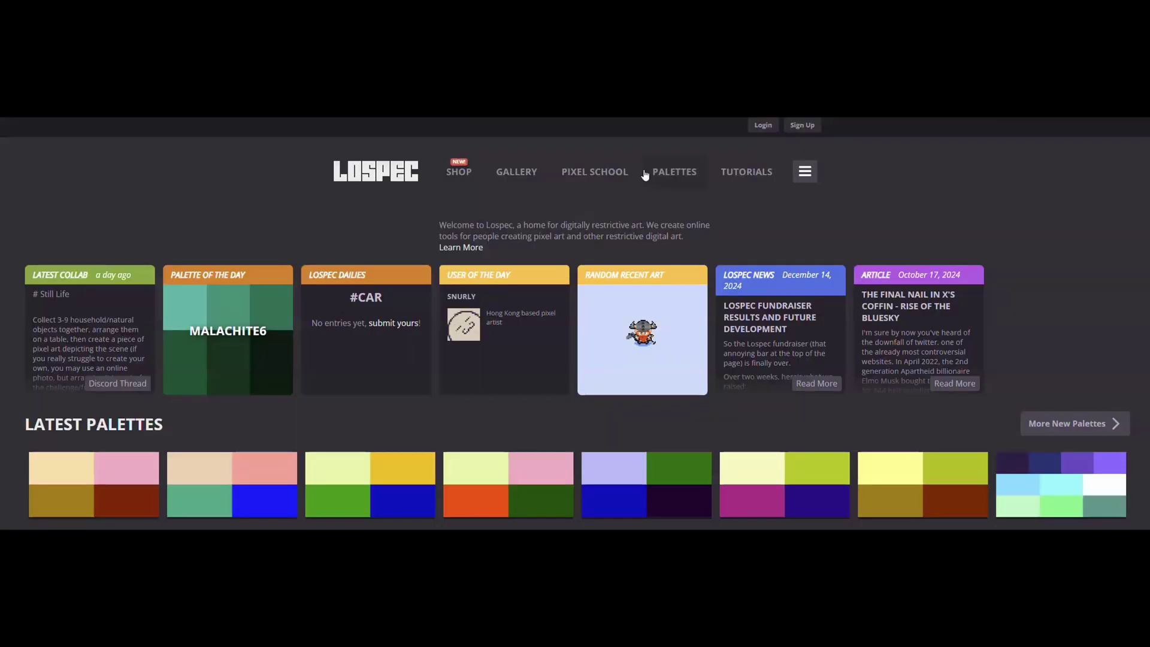
click(671, 172)
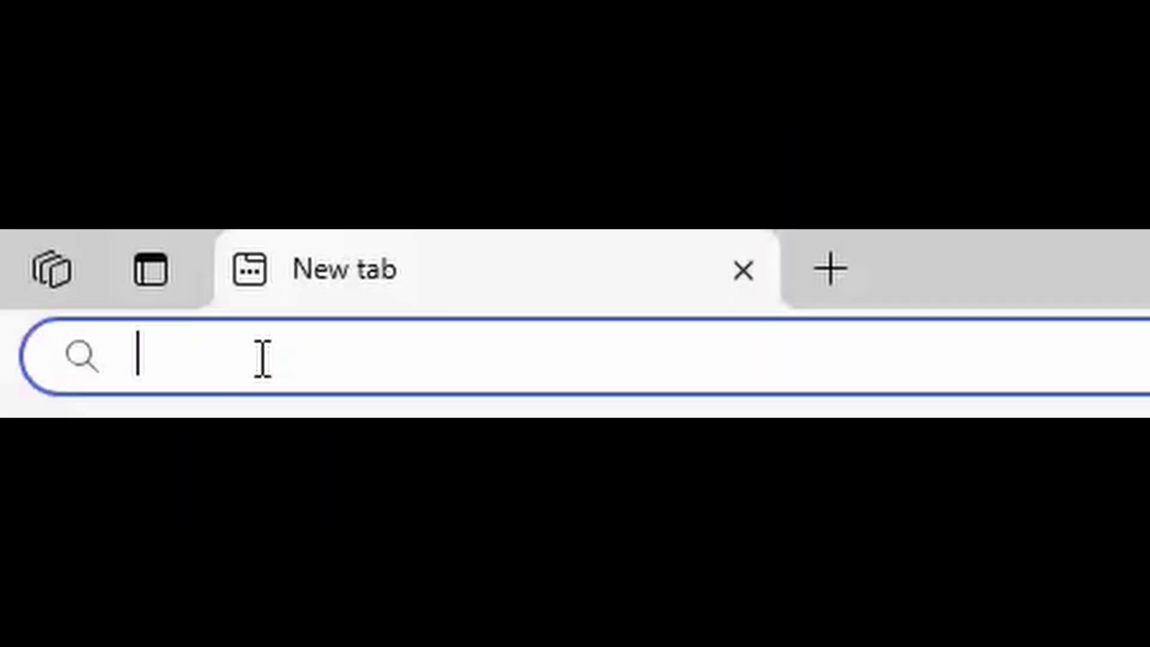
text(pixilart.com)
key(Return)
Step: Extend the sprite's palette by three entries and turn its green swatches into a ramp of different shades
click(21, 41)
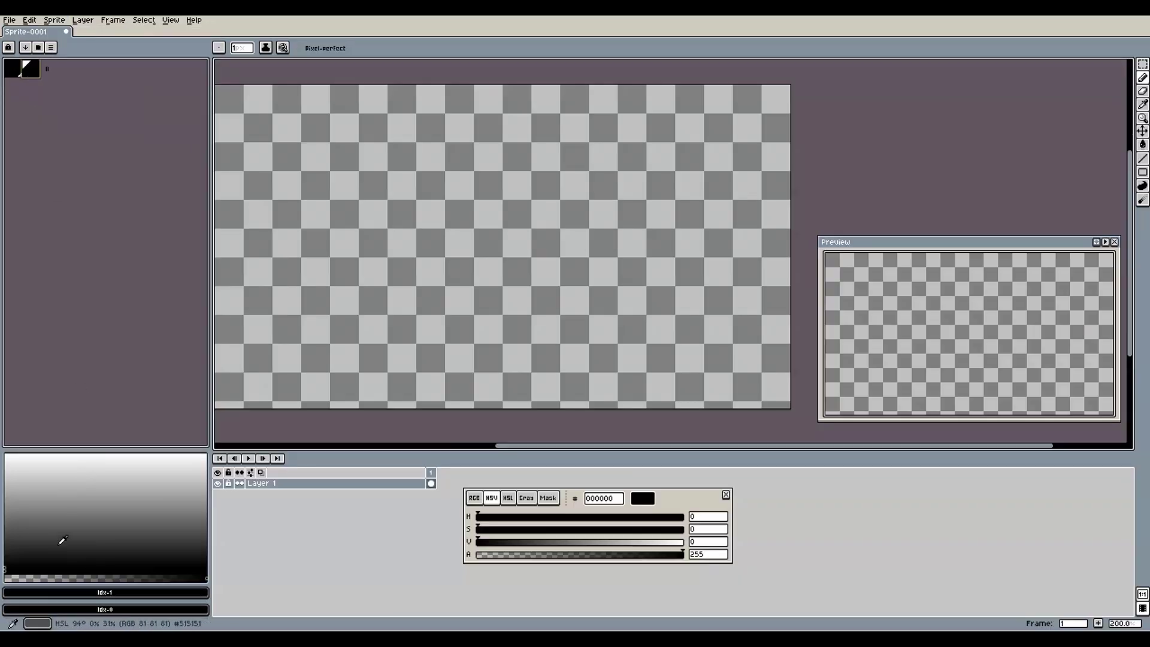
drag(45, 76, 89, 103)
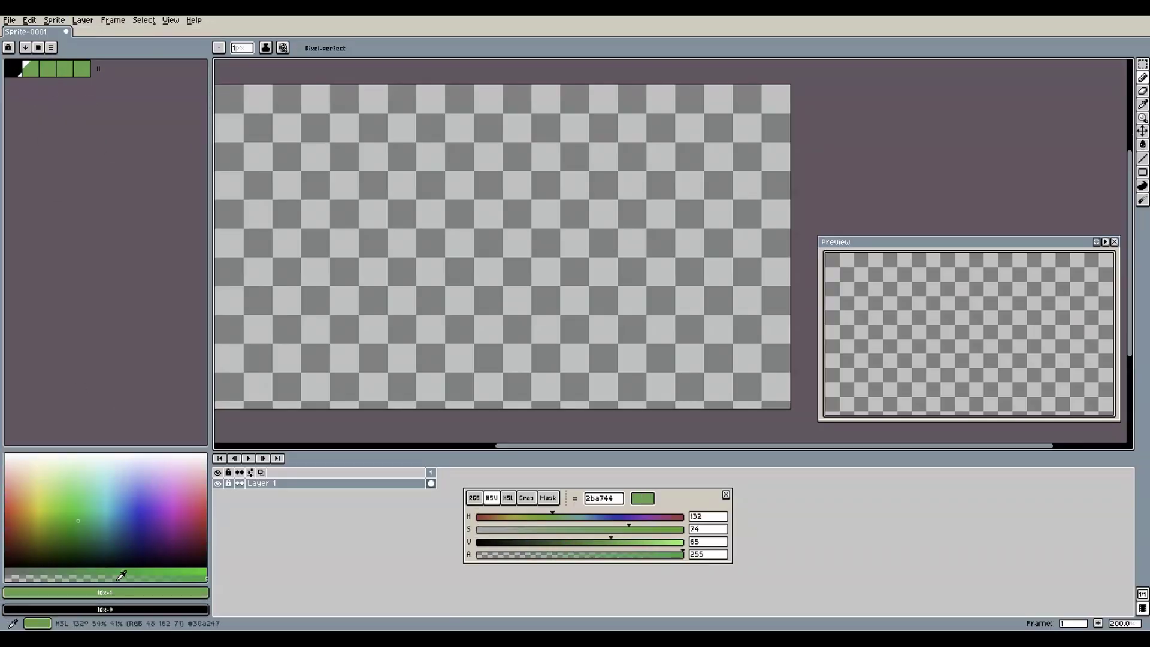
mouse_move(78, 522)
mouse_down()
mouse_move(95, 545)
mouse_move(86, 535)
mouse_up()
click(30, 69)
click(9, 47)
click(48, 69)
click(65, 69)
click(85, 70)
click(73, 506)
click(31, 70)
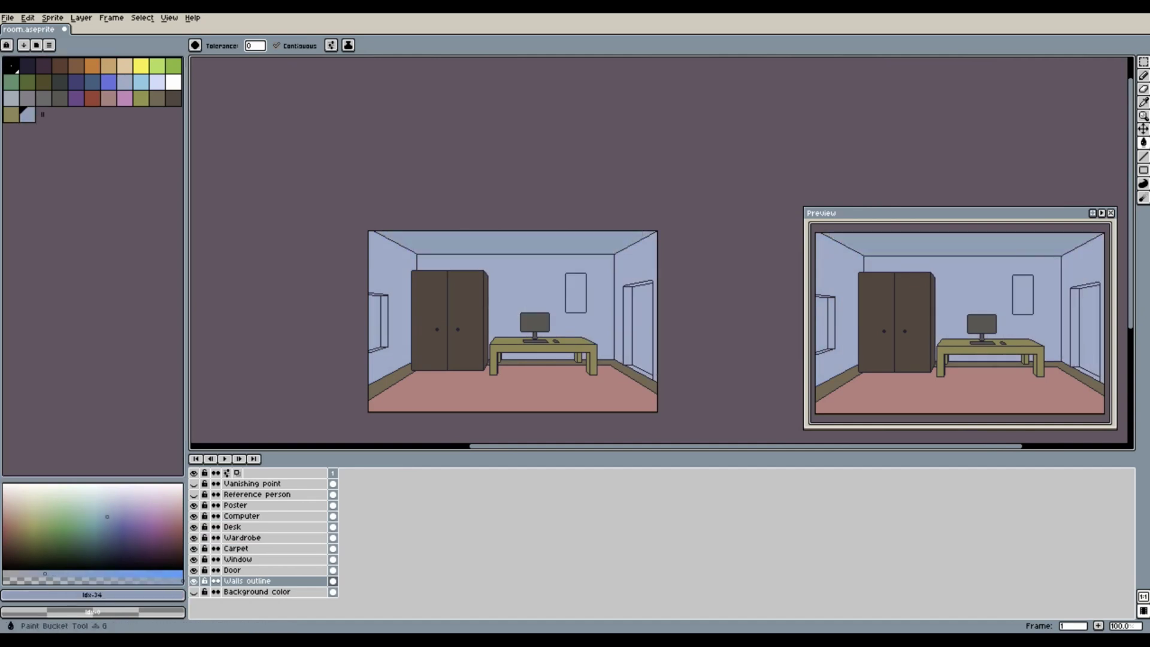
Step: Make the room's palette editable and reduce the saturation of the light blue wall colour
click(7, 46)
click(29, 574)
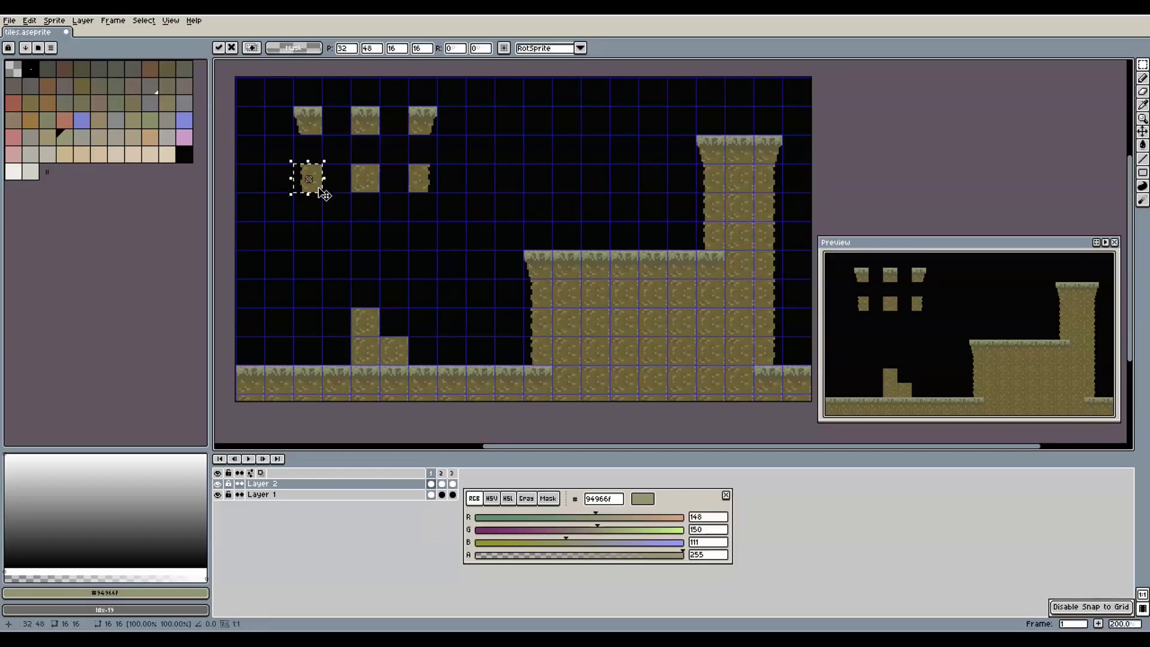
Step: Build the side columns of the small pillar from copies of the dirt edge tiles
drag(339, 291, 342, 324)
drag(342, 324, 340, 296)
drag(414, 170, 428, 192)
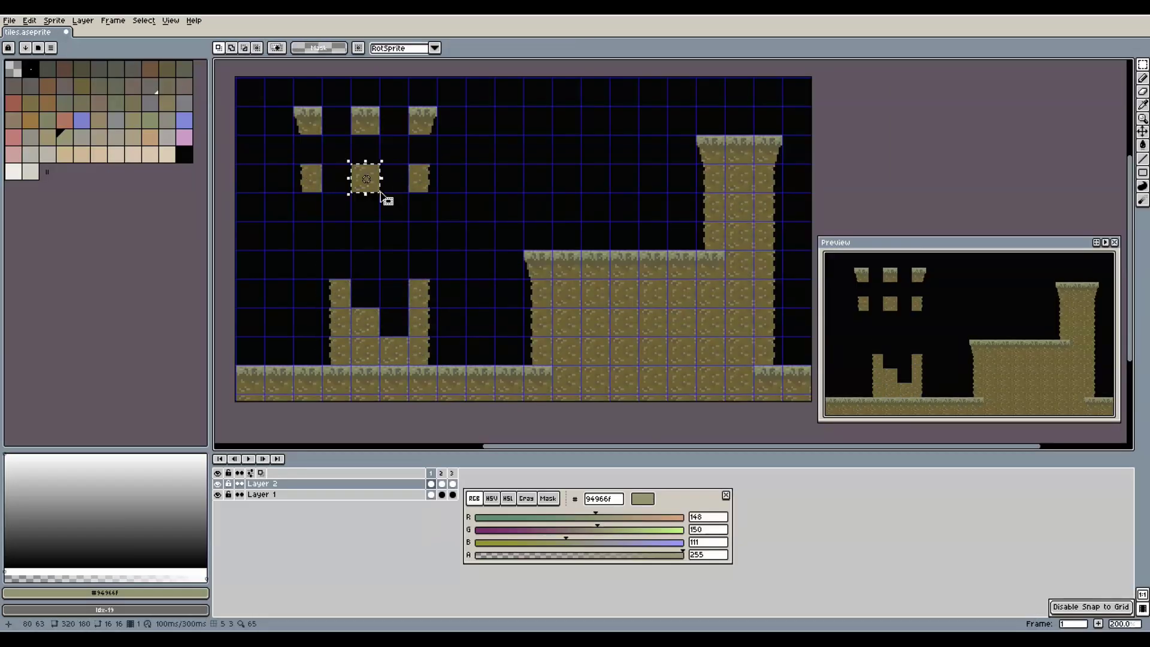
Step: Complete the small pillar with dirt fill and a row of grass-topped tiles, then clear the selection
drag(302, 115, 398, 272)
drag(445, 258, 460, 273)
drag(453, 265, 403, 273)
drag(394, 265, 366, 264)
key(ctrl+d)
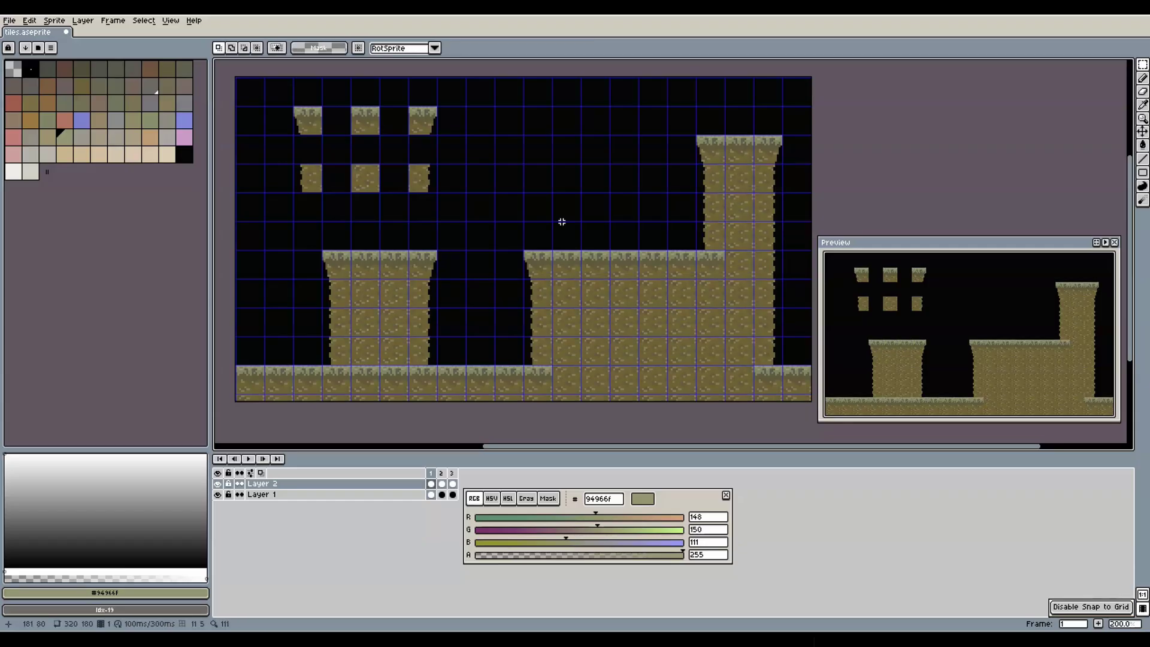
Step: Switch between the frames of Layer 2 to compare the tile artwork
click(437, 484)
click(447, 483)
click(441, 484)
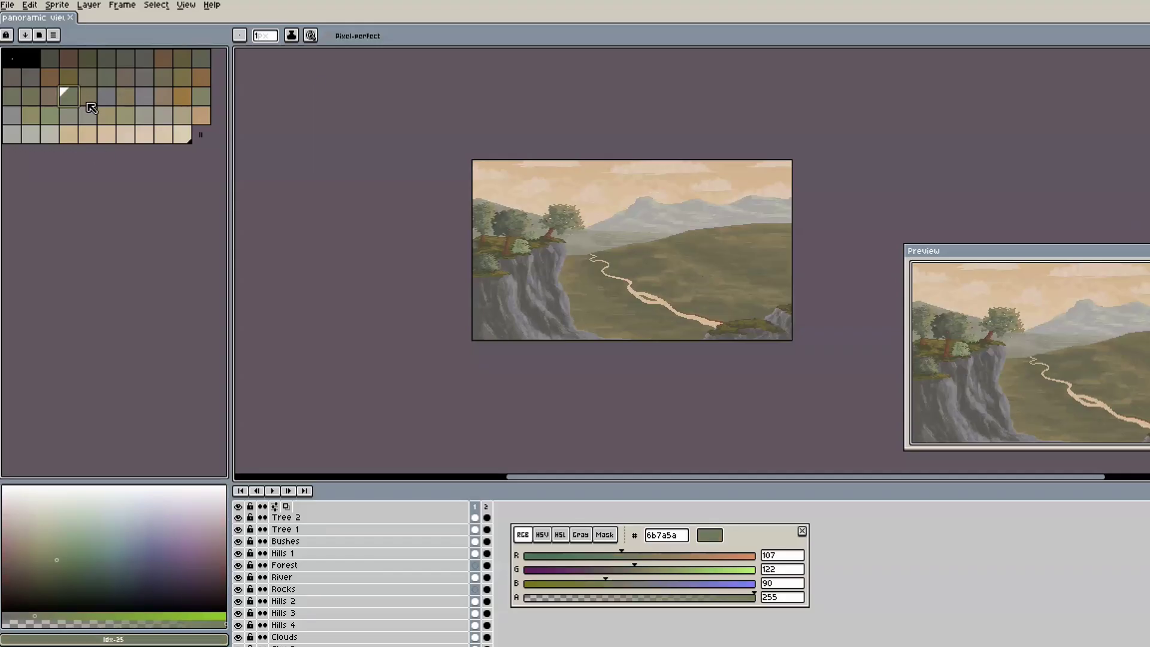
Step: Examine several swatches in the panoramic landscape's palette
click(73, 134)
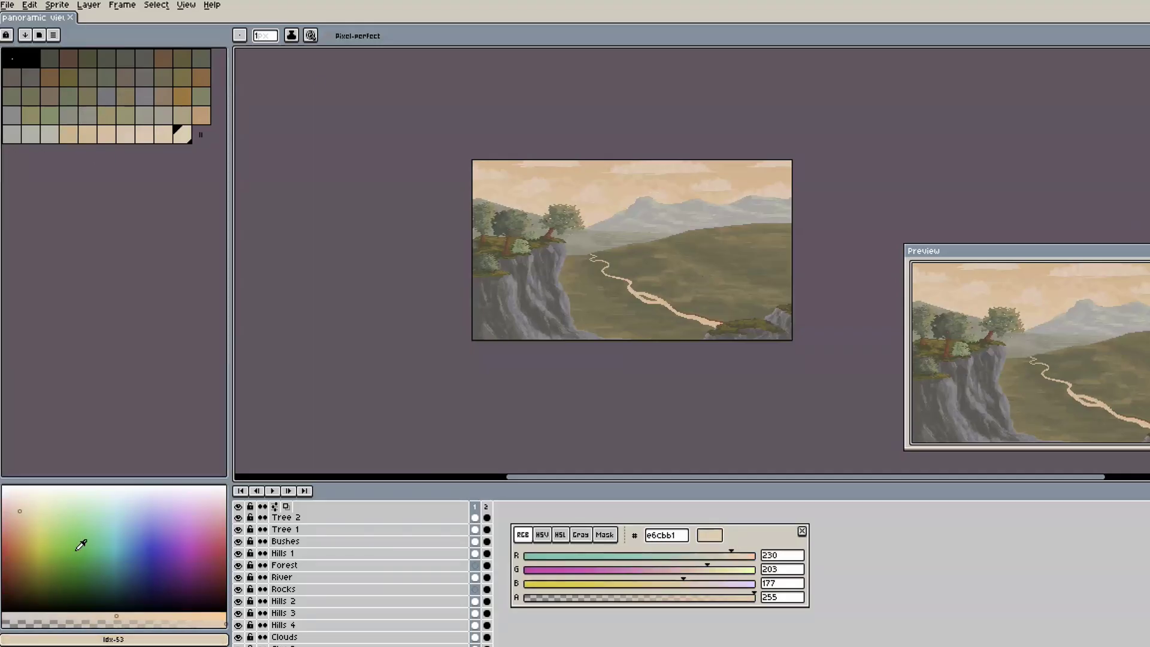
click(70, 134)
click(91, 110)
click(102, 65)
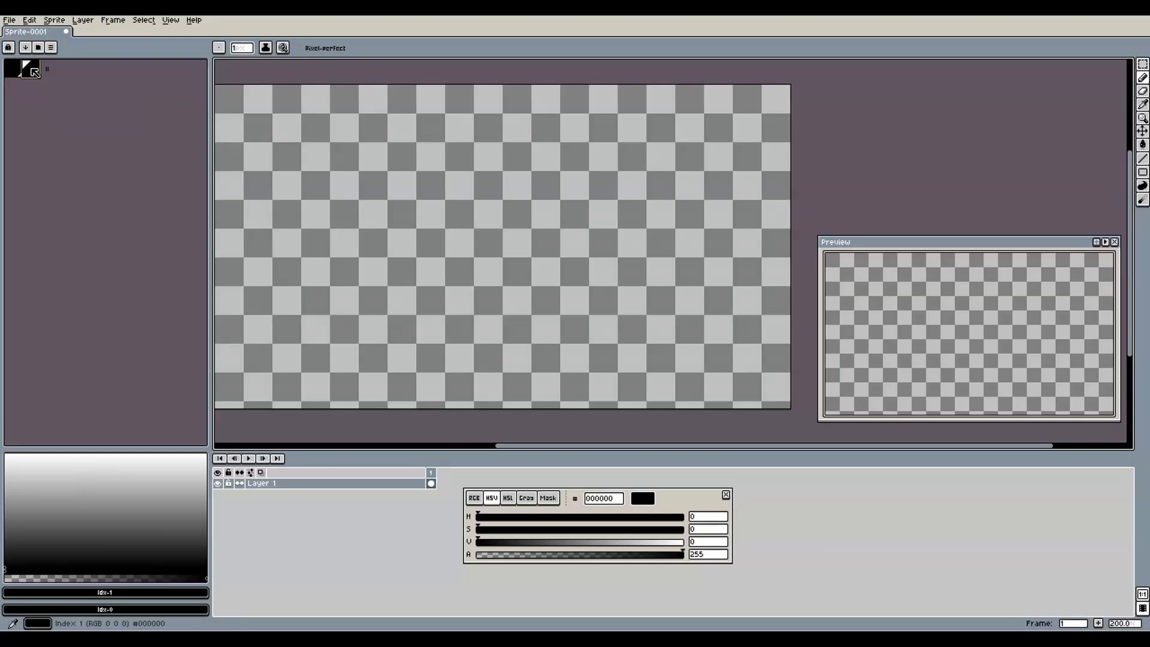
Step: Choose a green from the colour spectrum for the second palette swatch and tune its saturation
click(64, 535)
click(123, 570)
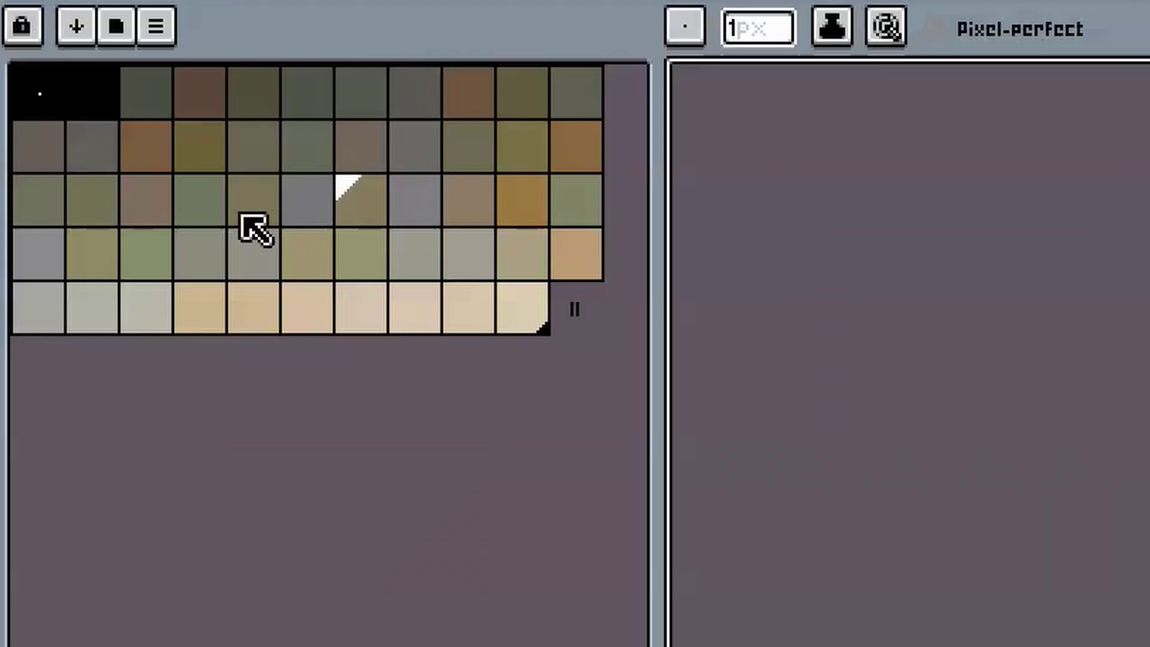
click(232, 305)
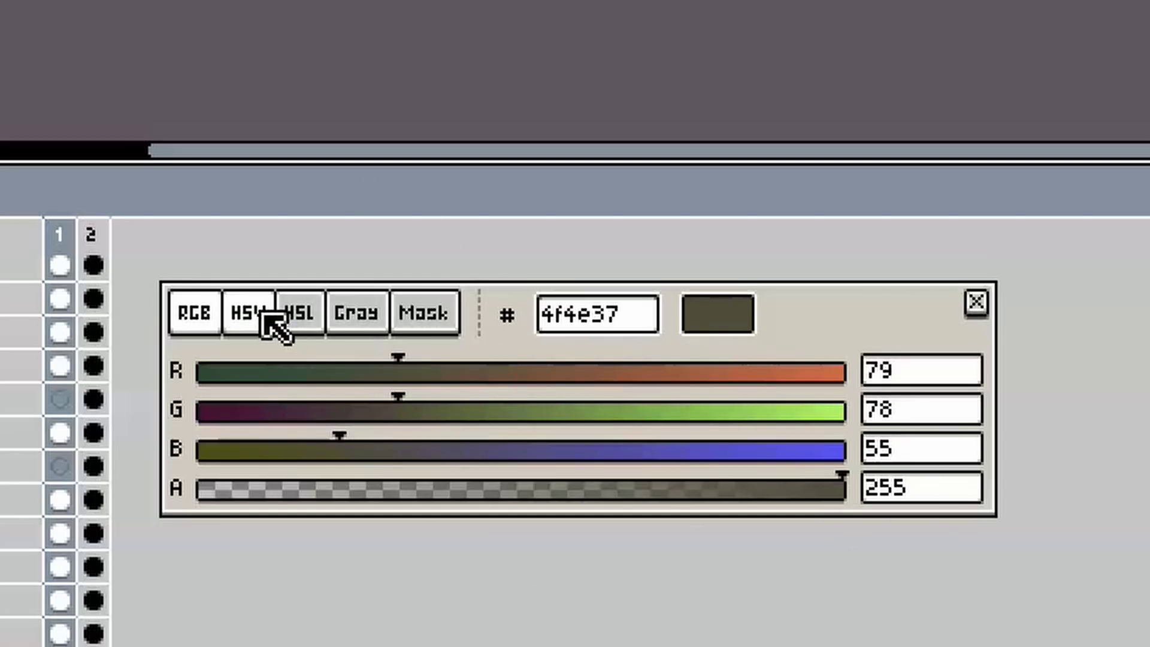
click(305, 314)
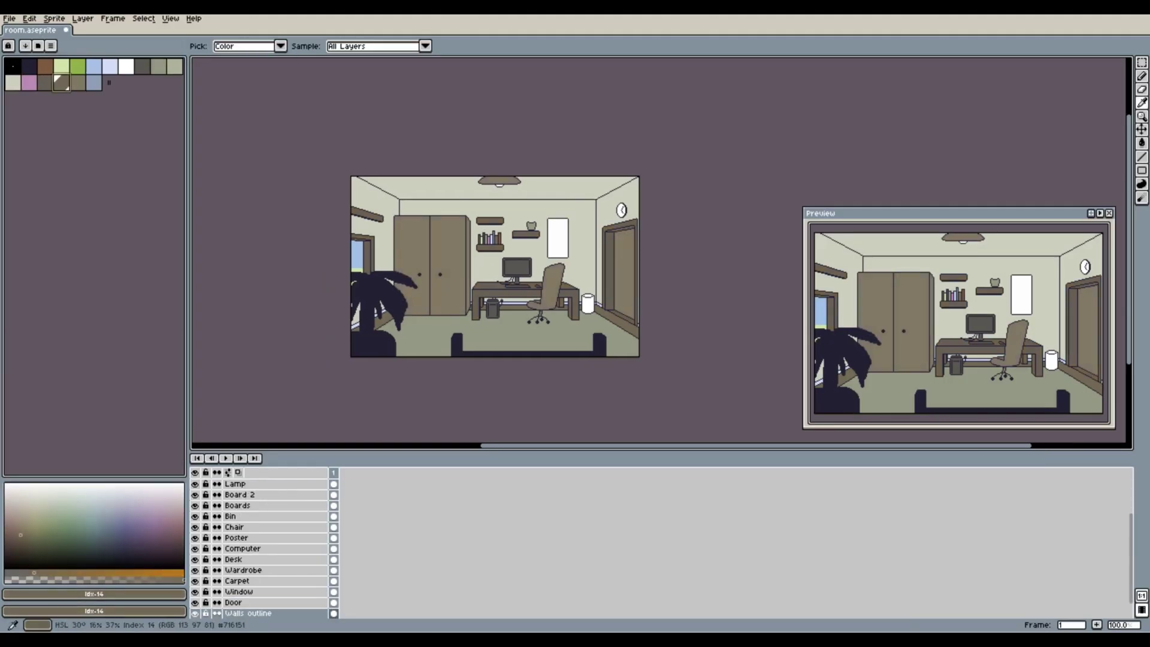
Step: Fill the room's carpet with a brown palette swatch and save the file
click(45, 82)
click(78, 83)
click(46, 82)
click(9, 46)
key(g)
click(495, 336)
key(ctrl+s)
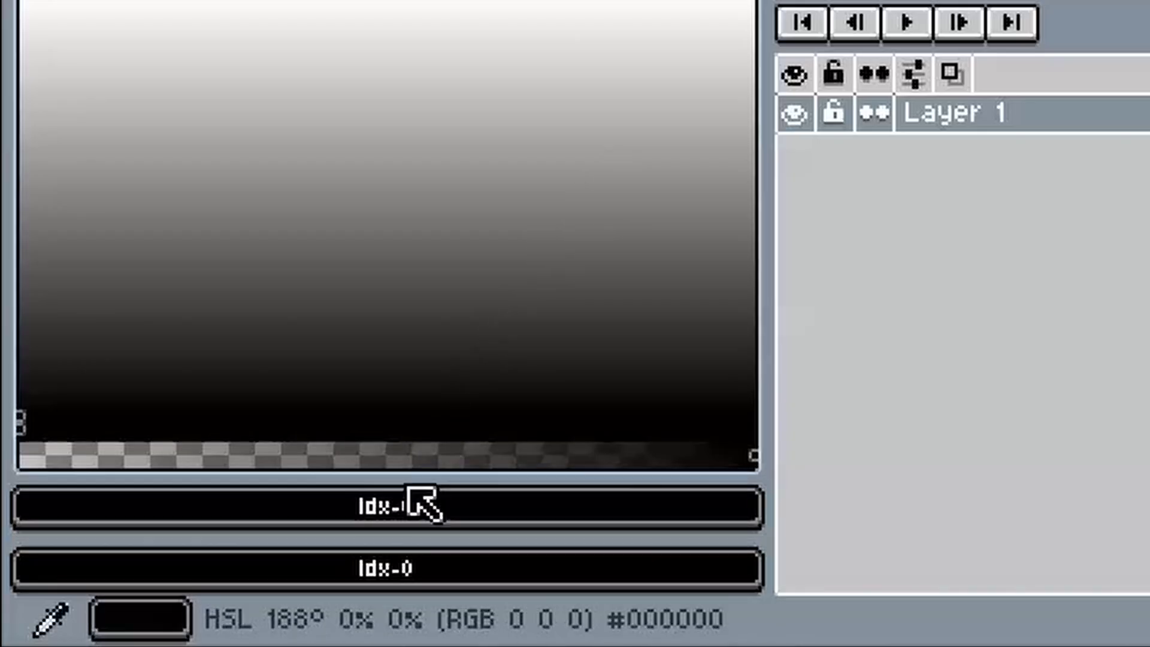
Step: Add the colour #e1503e and a colour sampled from the sunset photo to the palette
click(397, 523)
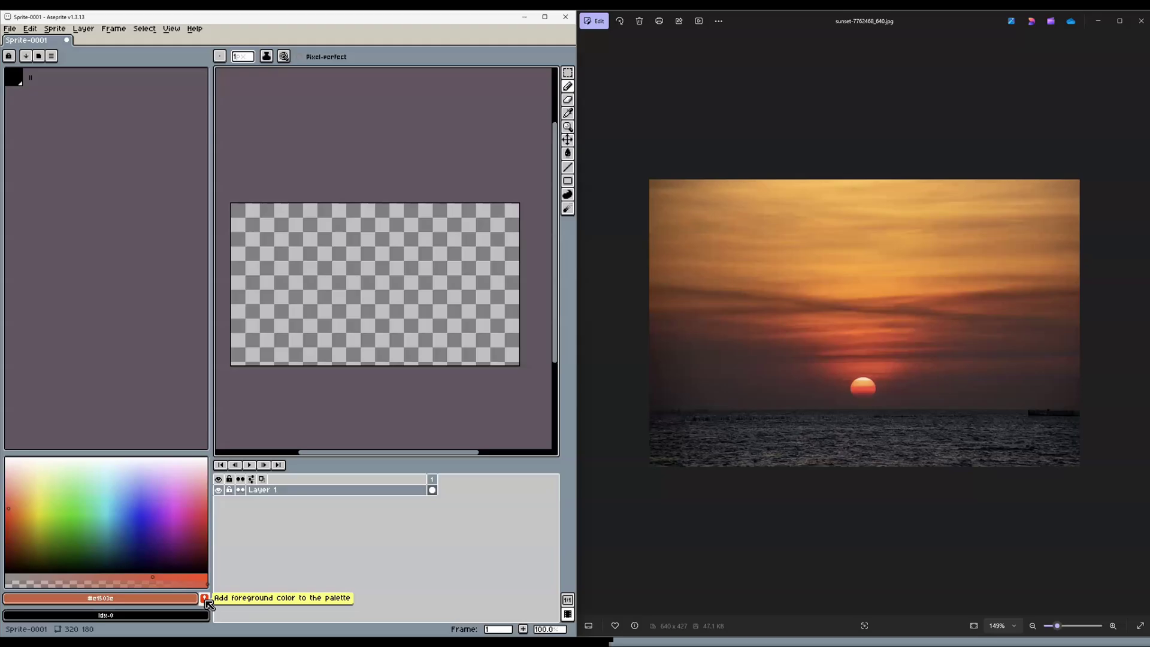
click(206, 598)
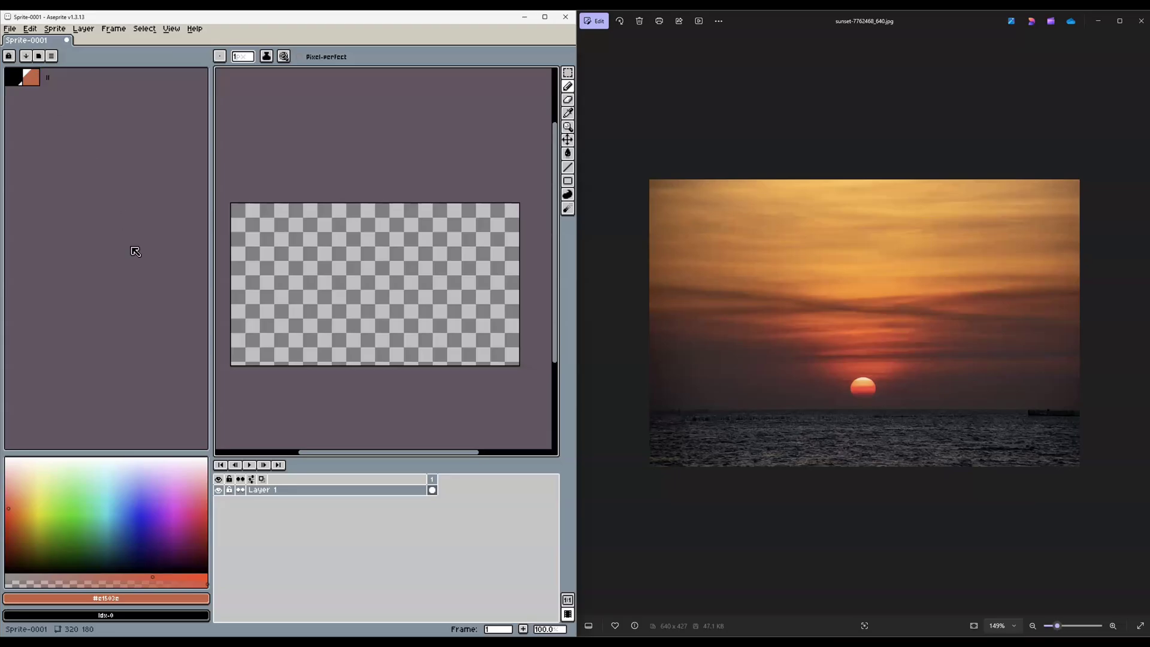
drag(157, 599, 293, 474)
click(204, 598)
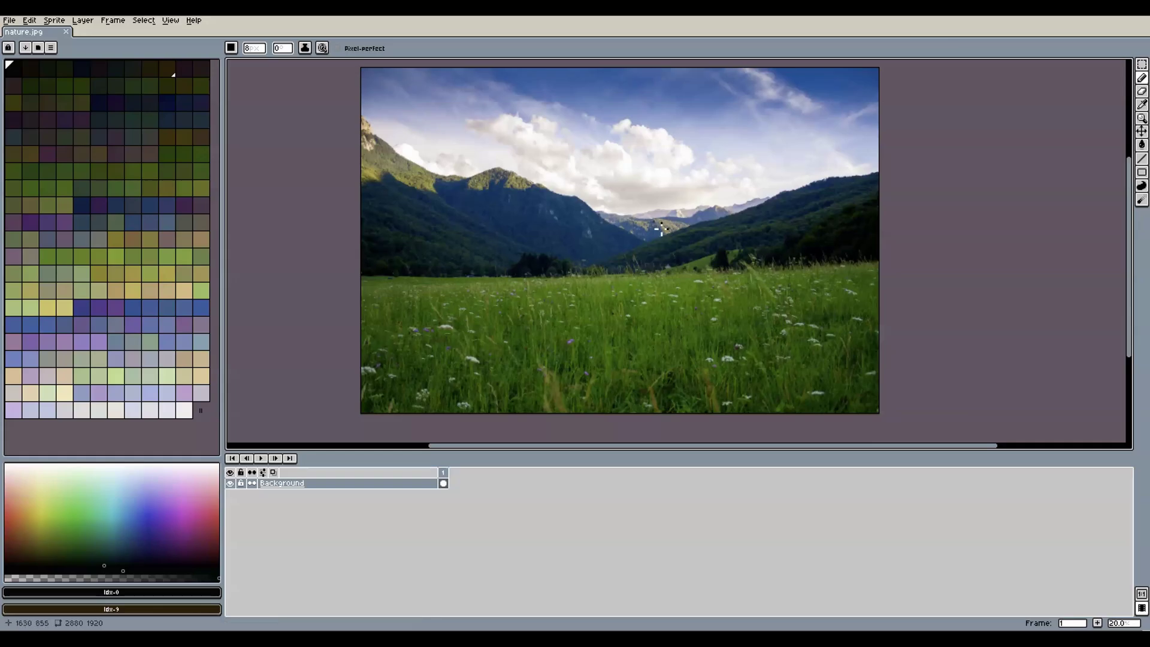
scroll(668, 213, up, 5)
click(565, 163)
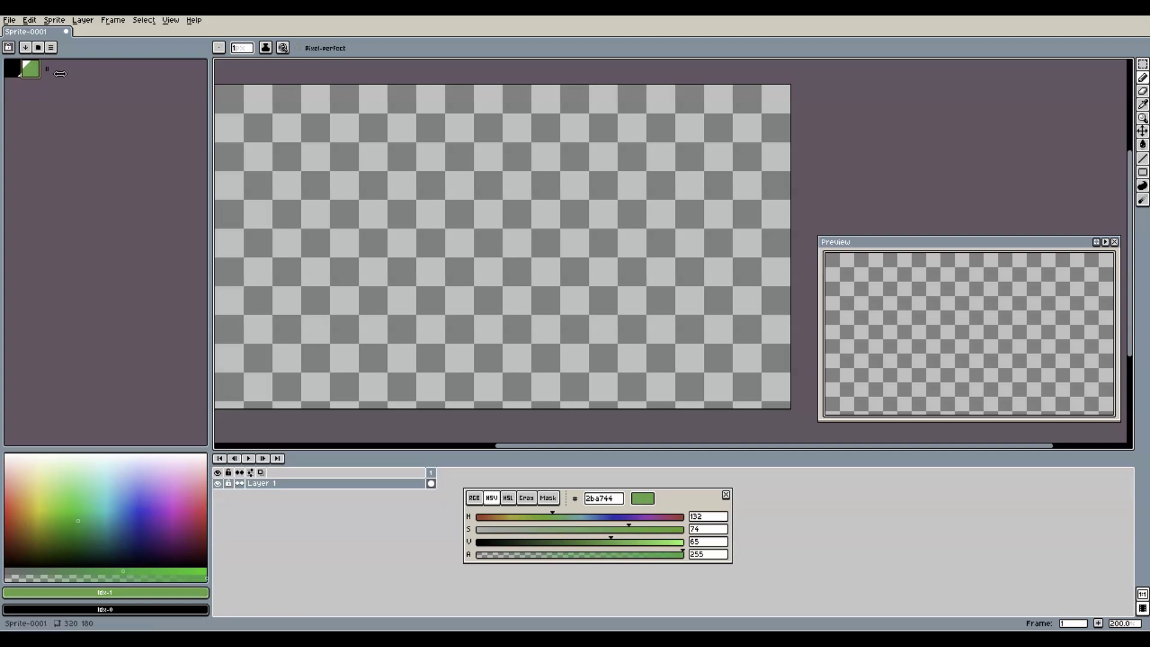
Step: Extend the palette by three entries and paste the green swatch into the new slots
drag(60, 73, 96, 73)
click(48, 70)
key(ctrl+v)
click(65, 69)
key(ctrl+v)
click(82, 69)
key(ctrl+v)
Step: Adjust the four green swatches into a ramp from dark blue-green to light yellow-green
click(31, 70)
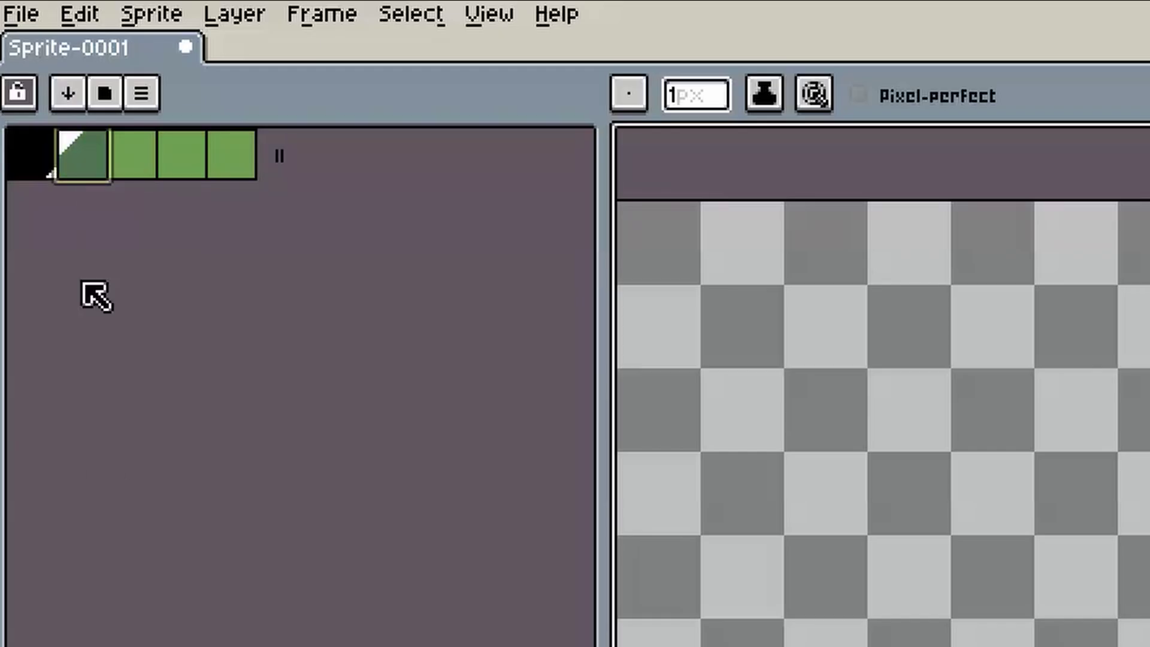
click(137, 146)
click(183, 164)
click(233, 159)
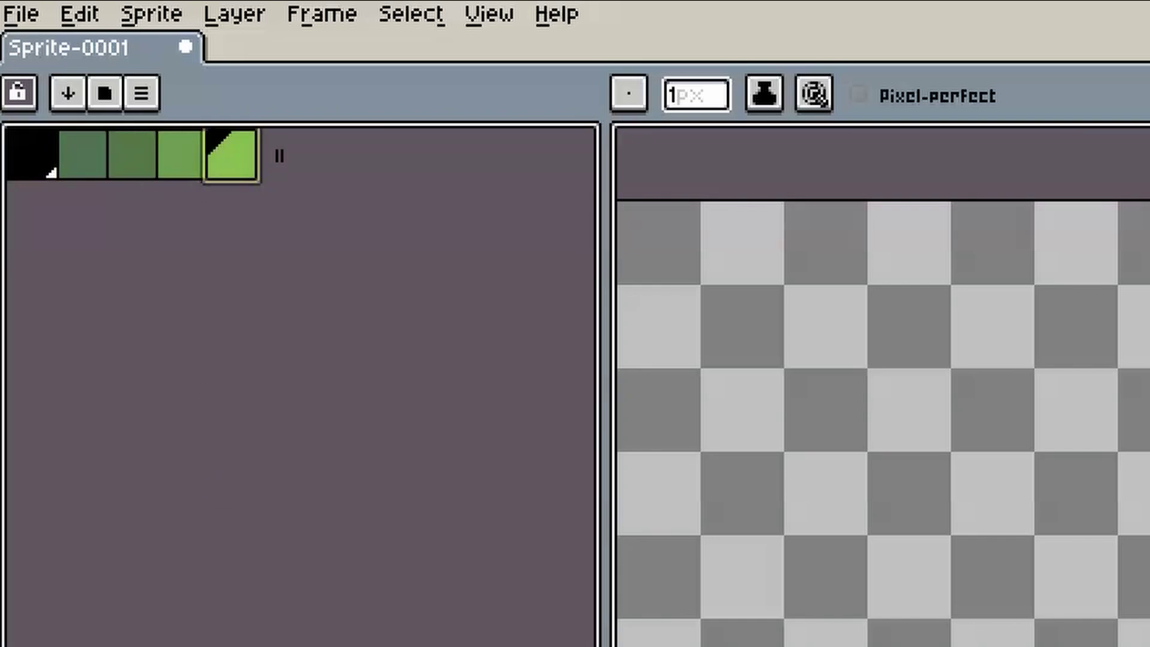
click(85, 158)
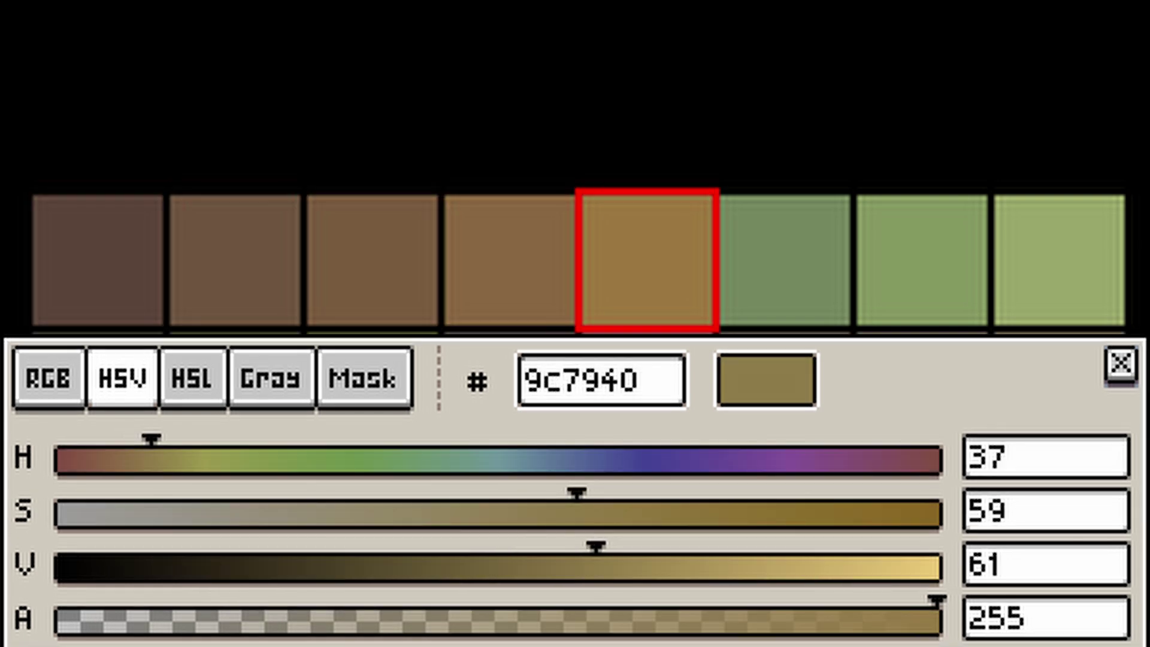
Step: Open the light blue foreground colour's sliders and switch them to the HSV model
click(78, 124)
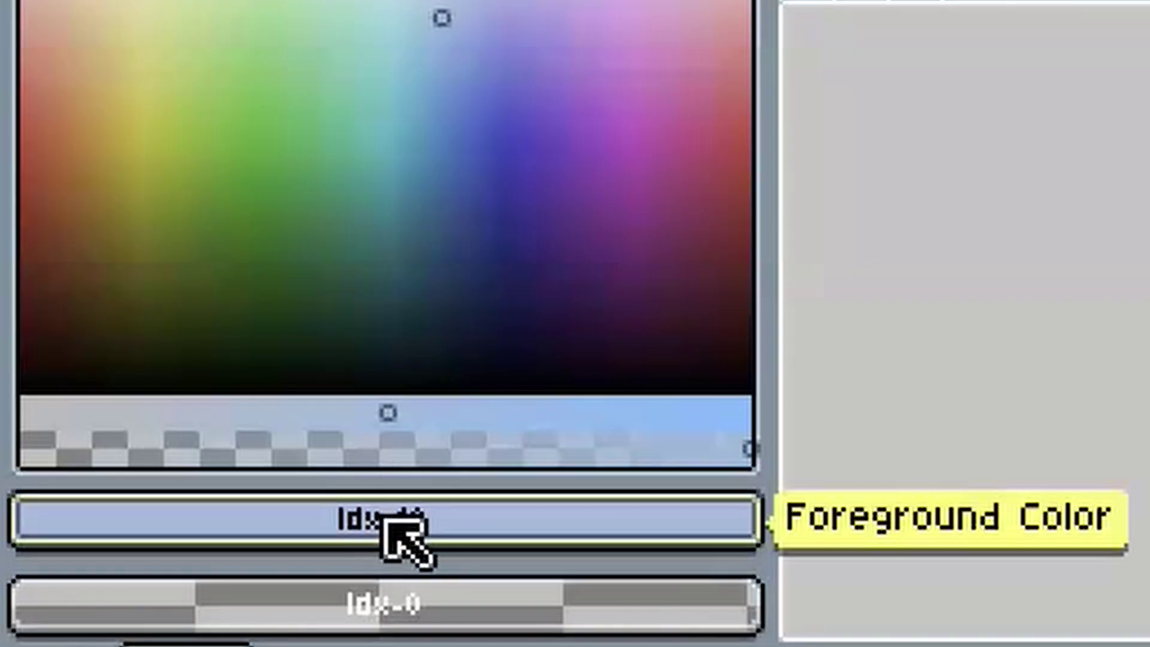
click(384, 520)
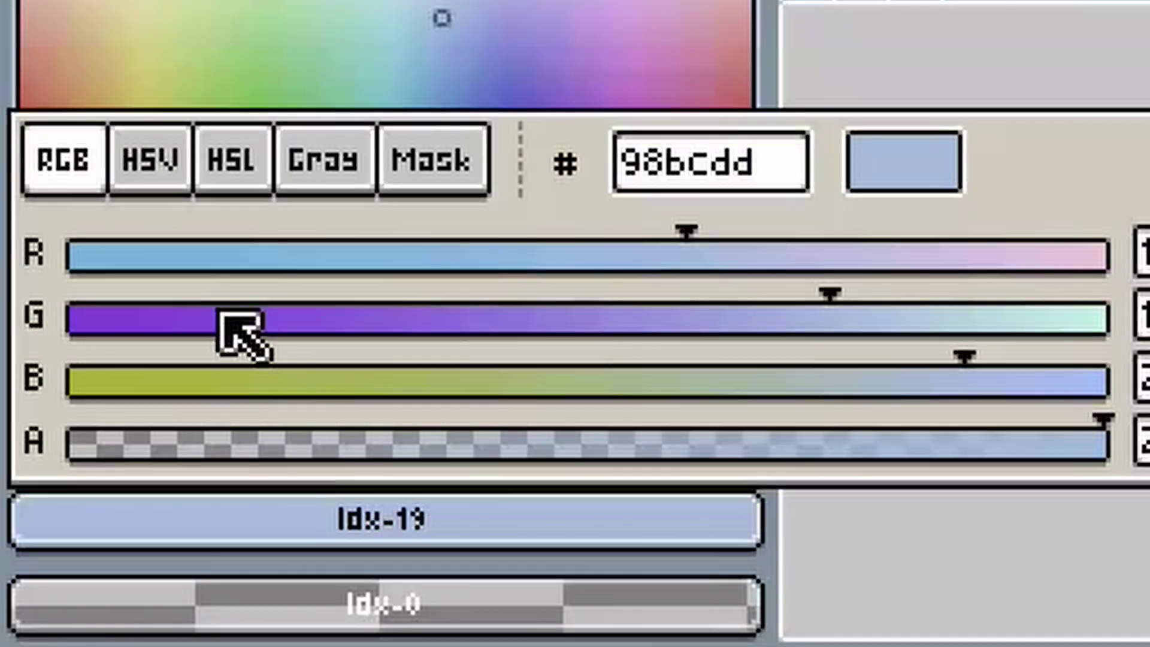
click(154, 190)
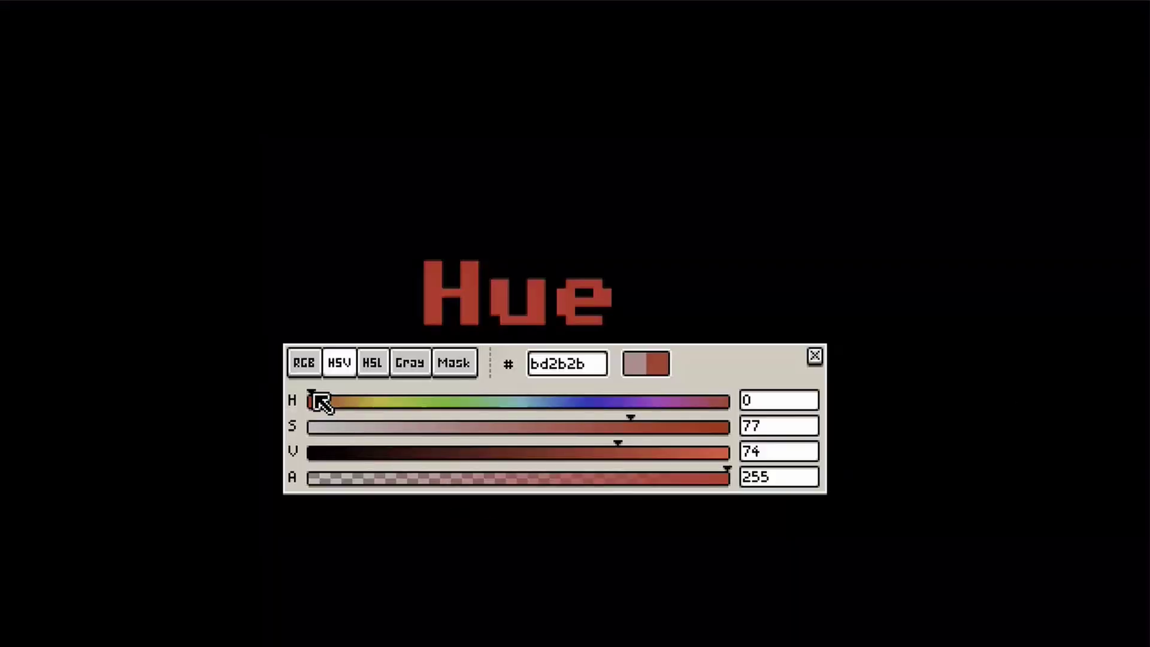
Step: Vary the red colour's hue, saturation and value, ending at H 0, S 78 and V 15
mouse_move(315, 395)
mouse_down()
mouse_move(598, 410)
mouse_move(719, 400)
mouse_move(311, 399)
mouse_up()
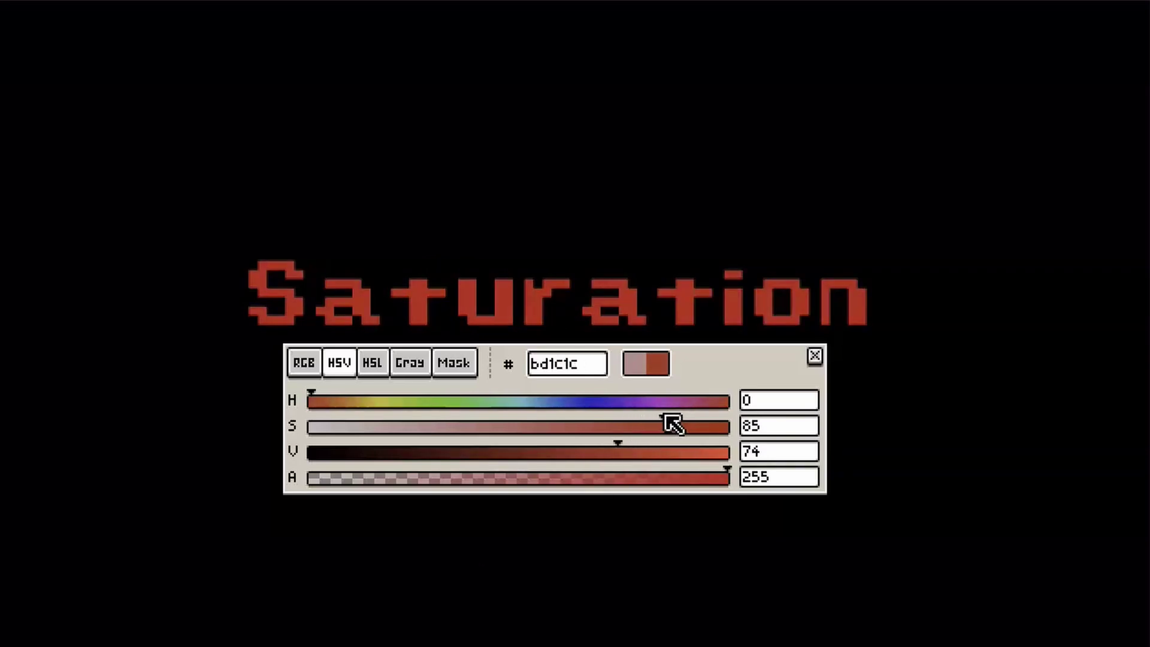
drag(636, 419, 413, 464)
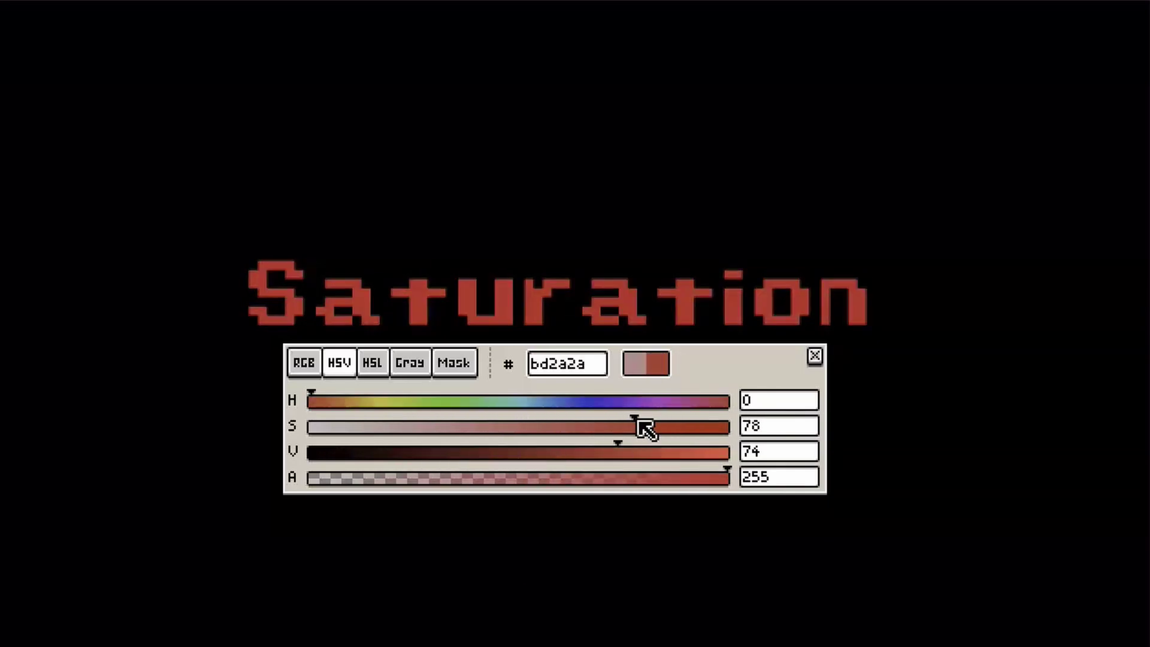
drag(637, 413, 373, 396)
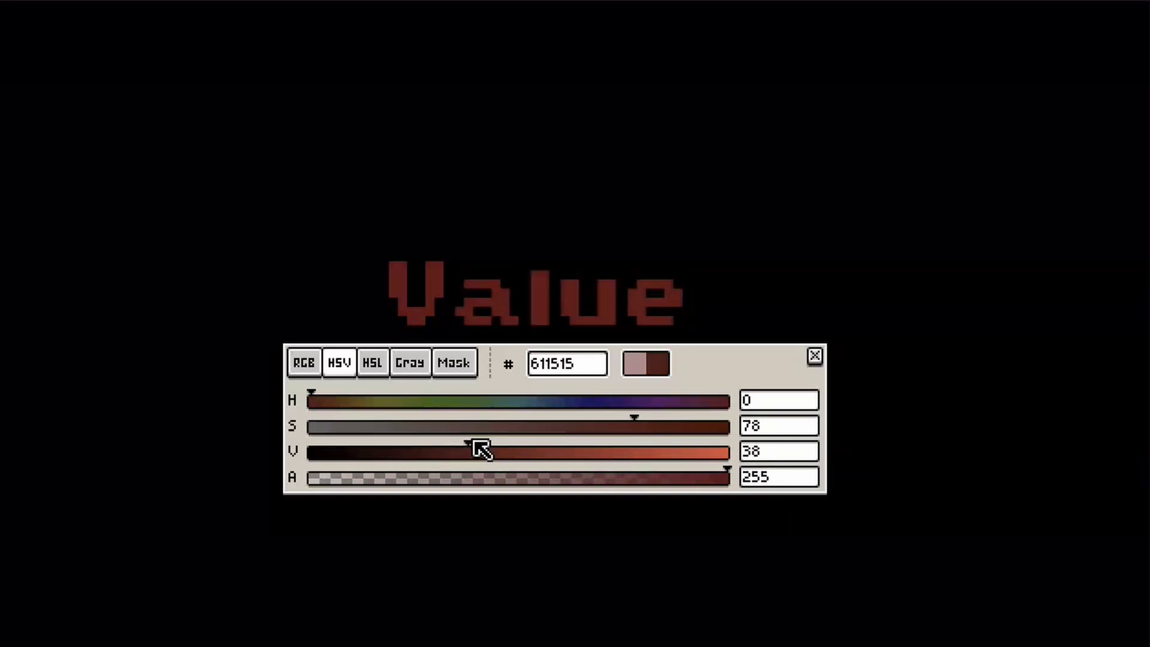
mouse_move(482, 445)
mouse_down()
mouse_move(729, 449)
mouse_move(374, 446)
mouse_up()
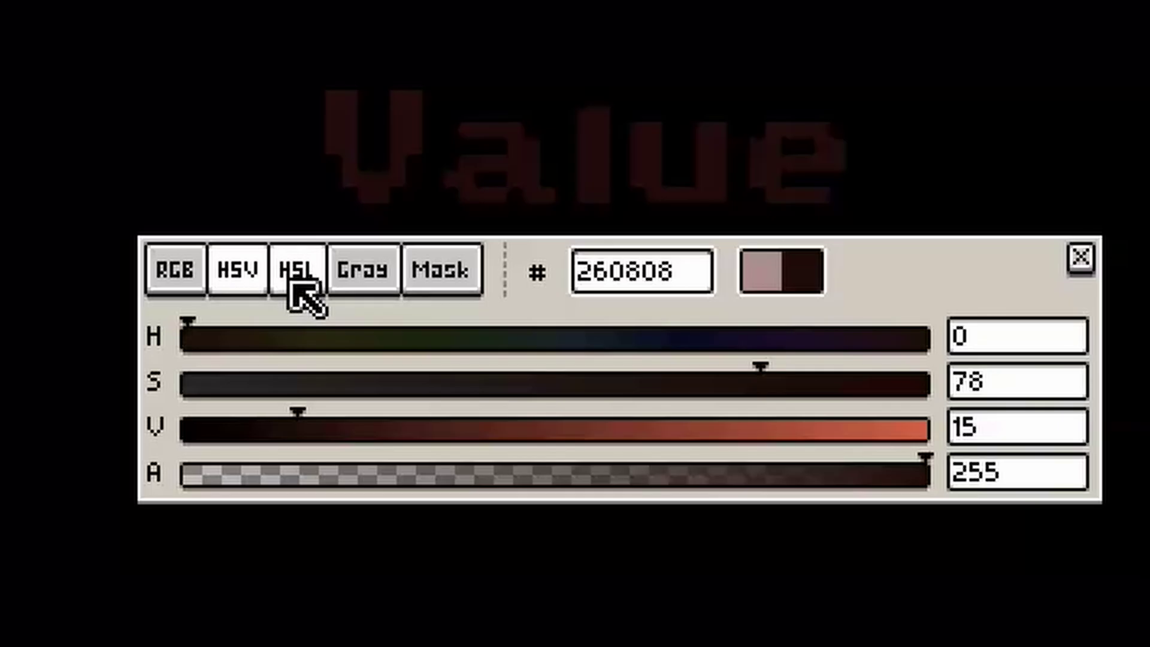
Step: Switch the colour sliders to the HSL model and vary the red colour's lightness
click(292, 279)
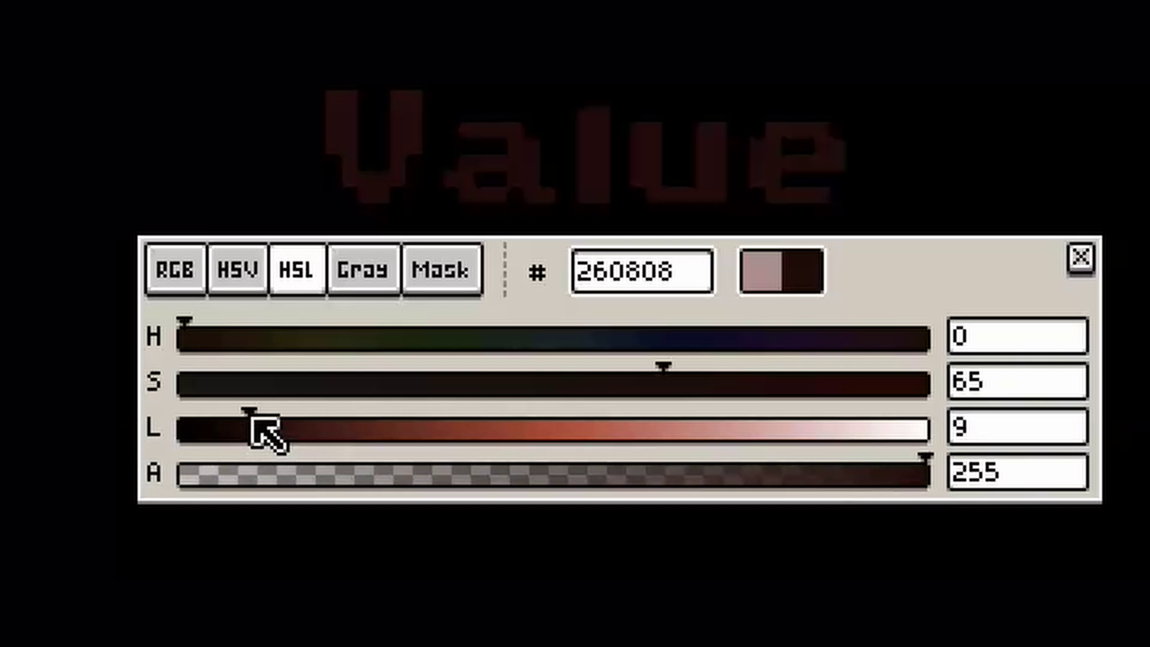
drag(260, 414, 421, 399)
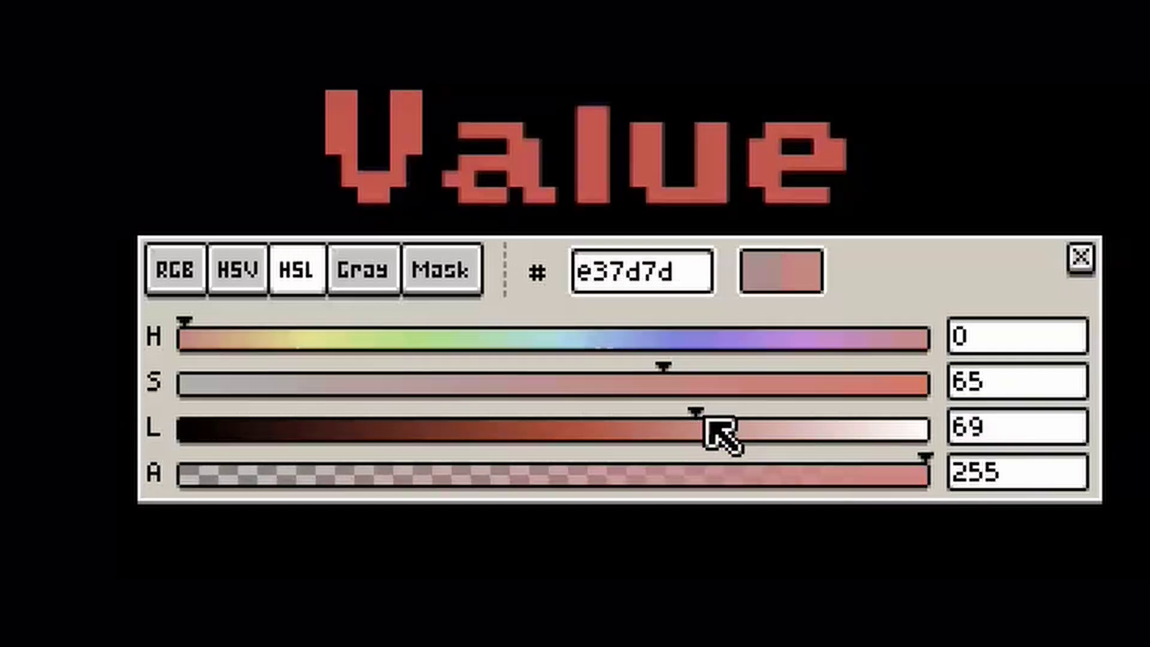
drag(707, 423, 610, 429)
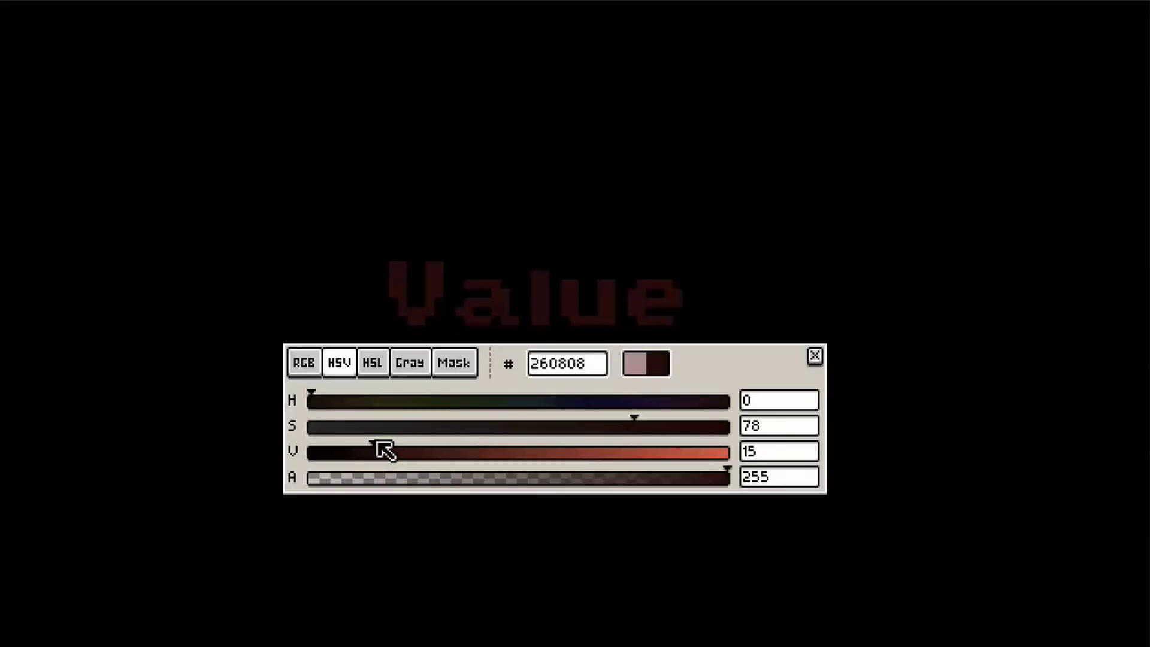
Step: Examine the HSV values of each swatch along the brown-to-green colour ramp
drag(383, 447, 554, 449)
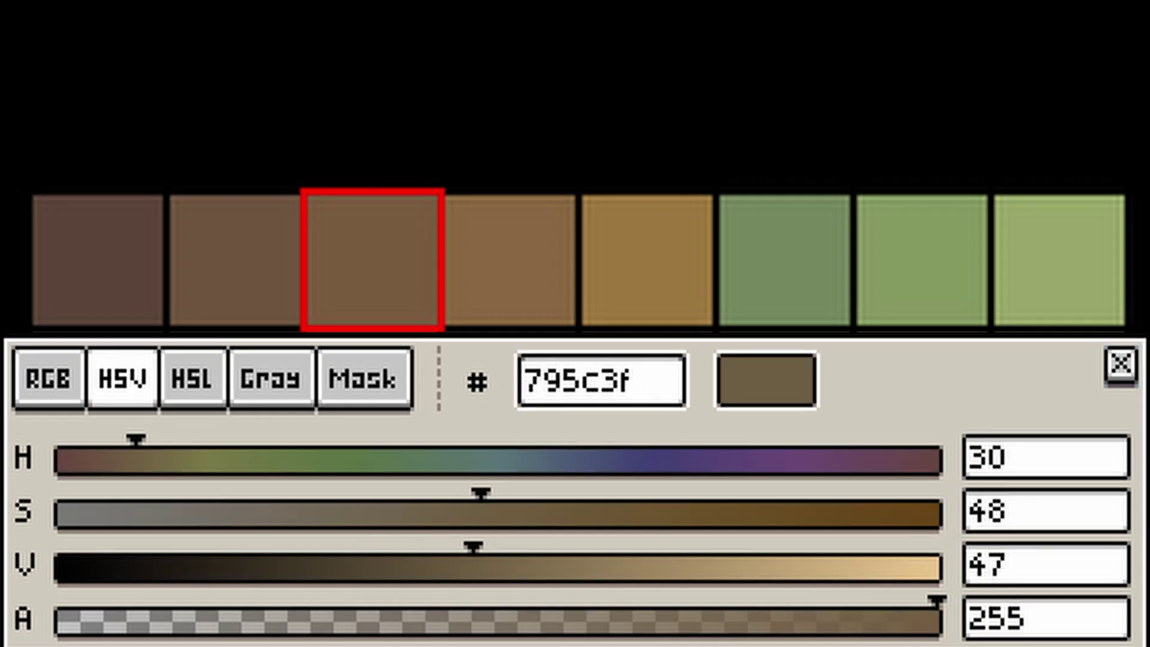
click(510, 259)
click(647, 259)
click(97, 259)
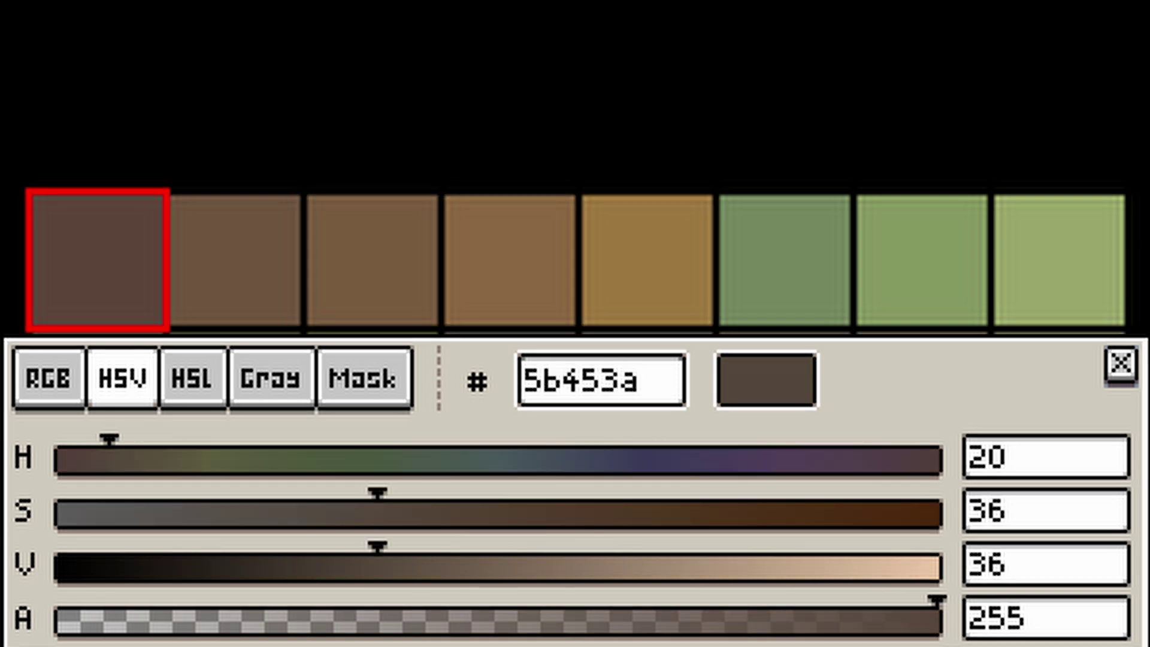
click(236, 259)
click(372, 259)
click(510, 259)
click(647, 259)
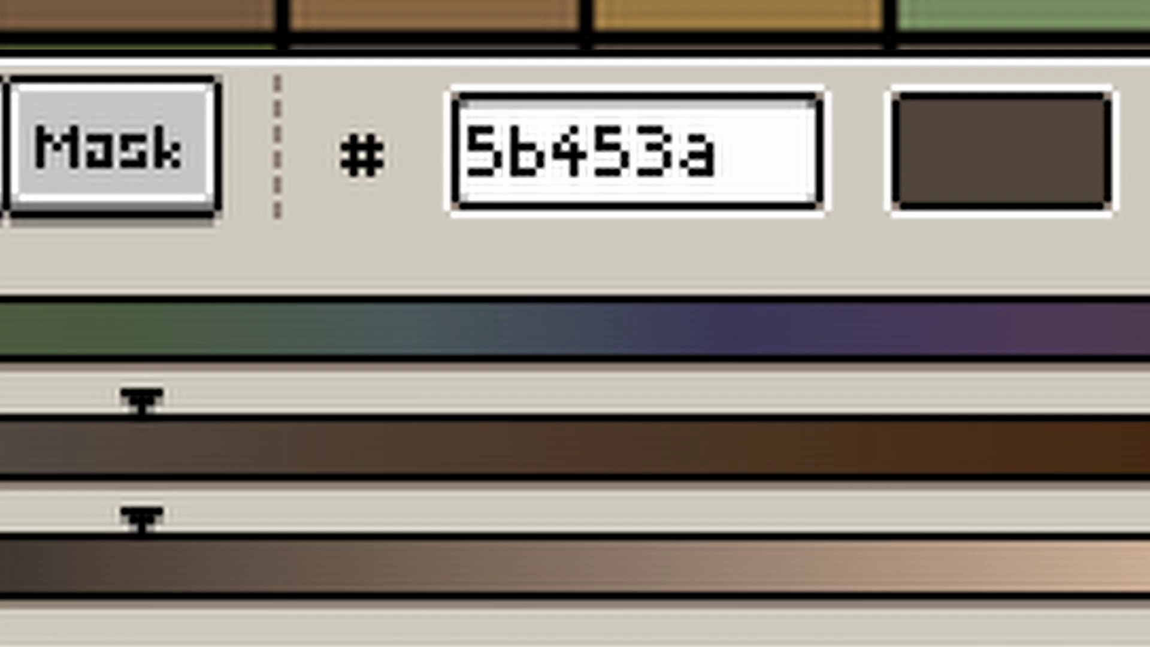
key(Right)
key(Right)
key(Right)
key(Right)
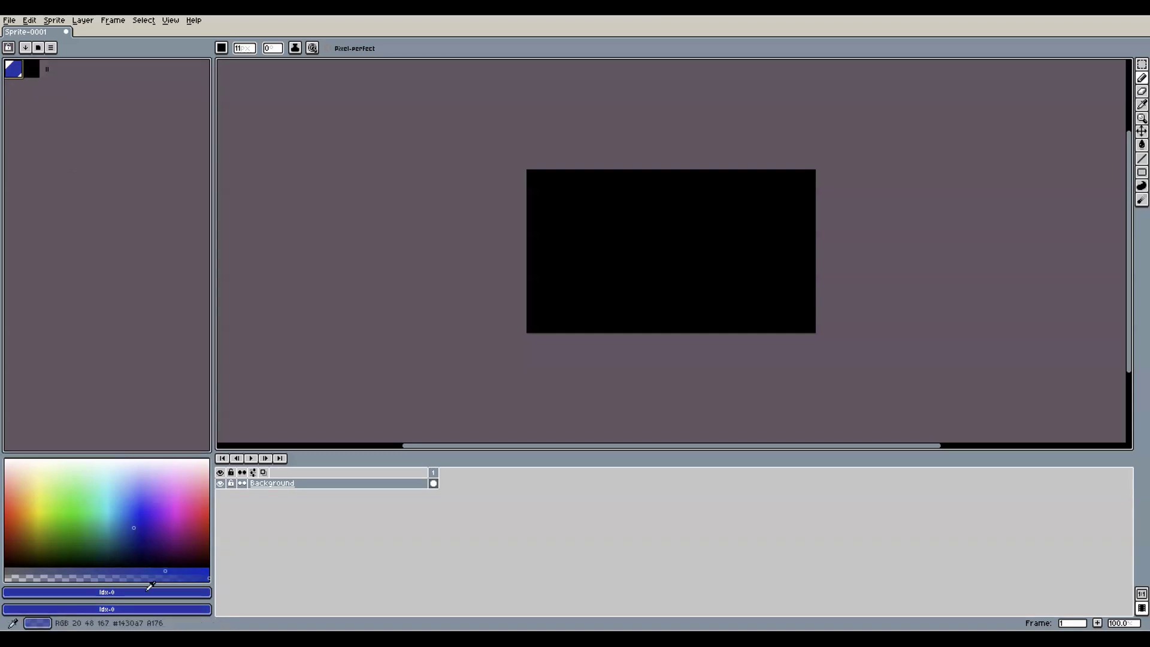
Step: Set the first palette swatch to a dark blue and the second to a light blue
click(99, 571)
drag(107, 545, 151, 504)
click(48, 89)
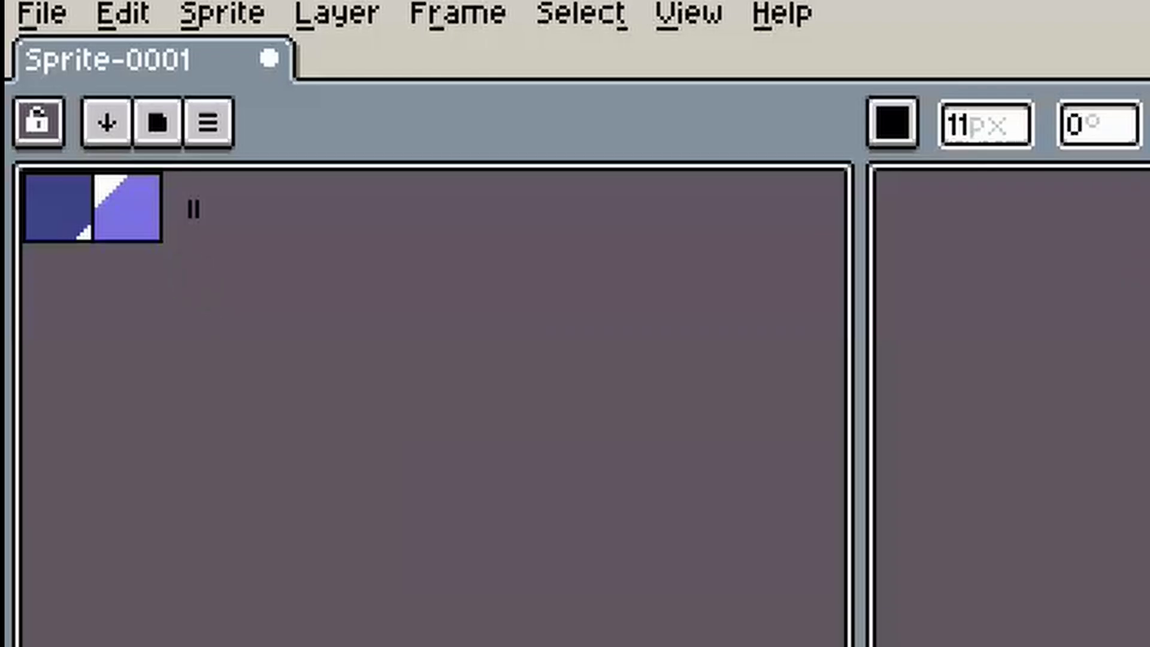
click(136, 489)
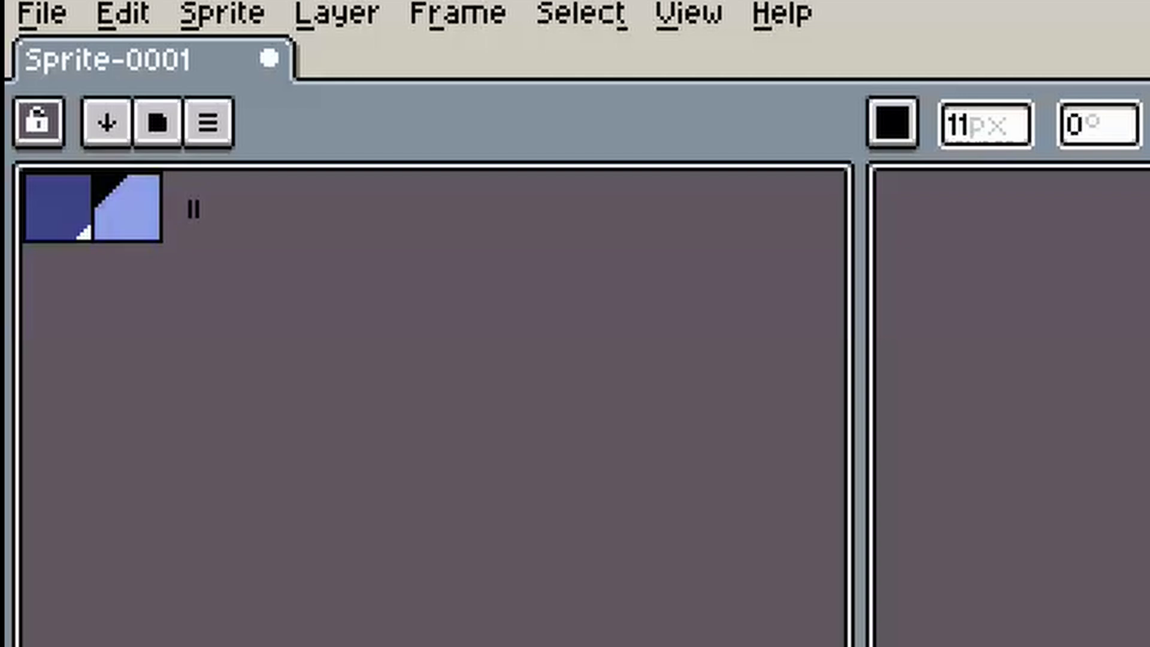
Step: Extend the palette to five entries and move the light blue swatch to the last slot
drag(193, 209, 407, 242)
drag(146, 226, 332, 209)
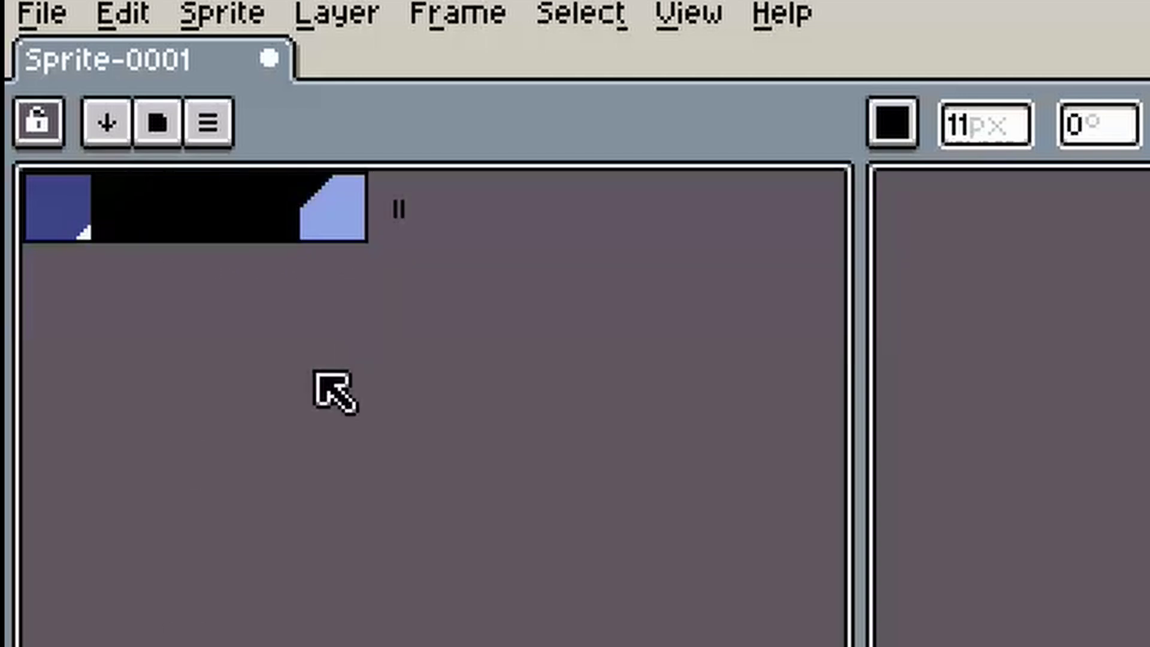
Step: Fill the three empty swatches between the dark blue and the light blue with a gradient across all five entries
drag(48, 208, 319, 211)
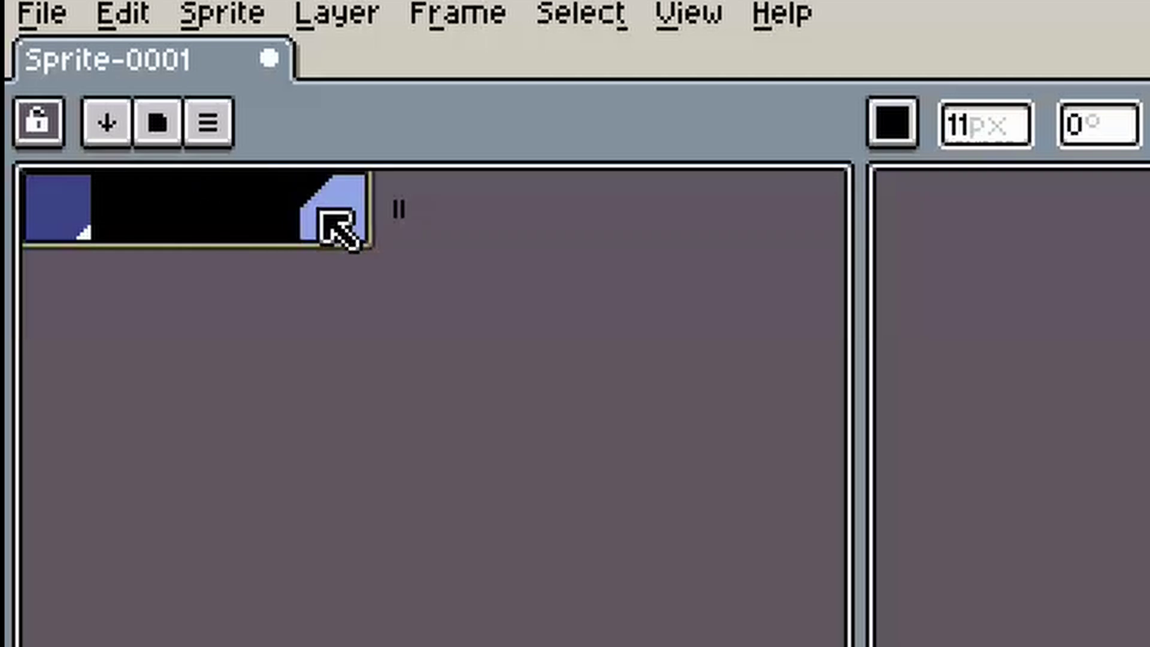
click(109, 143)
click(254, 223)
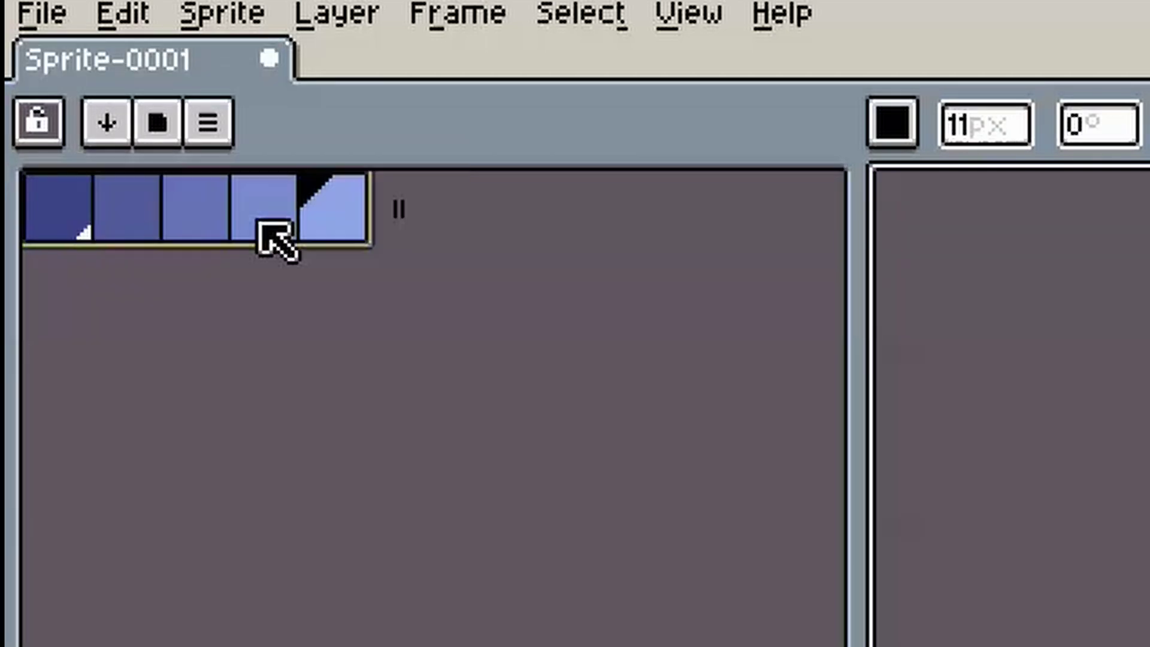
click(263, 280)
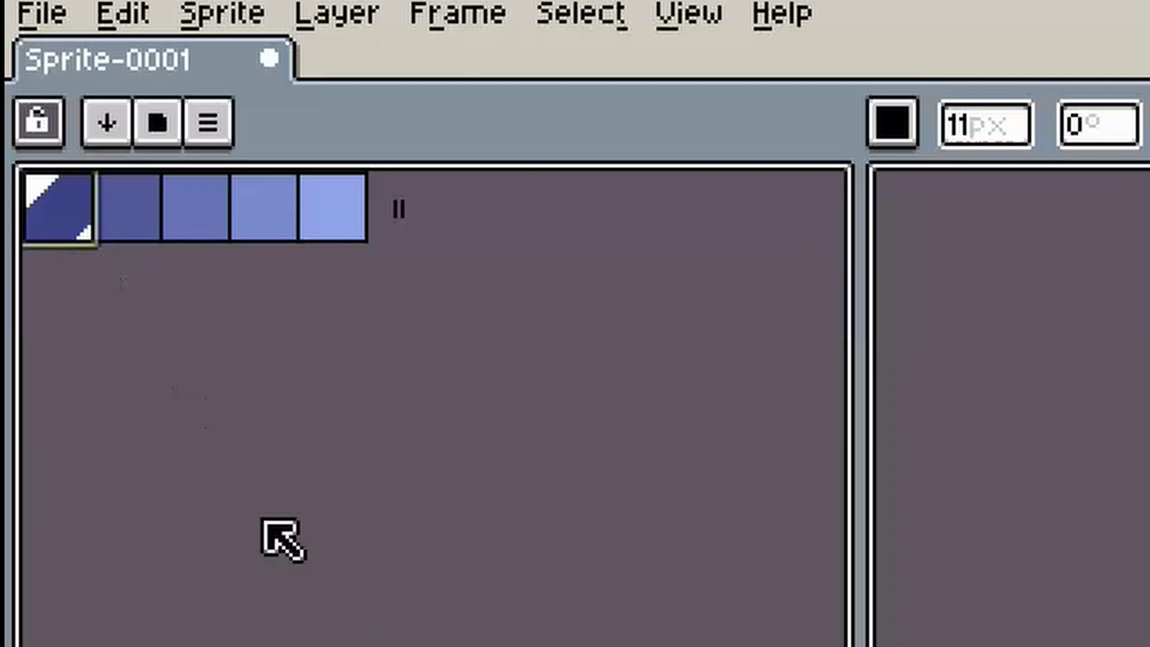
Step: Go back and forth through the five swatches of the blue ramp to compare neighbouring colours
key(bracketright)
key(bracketright)
key(bracketright)
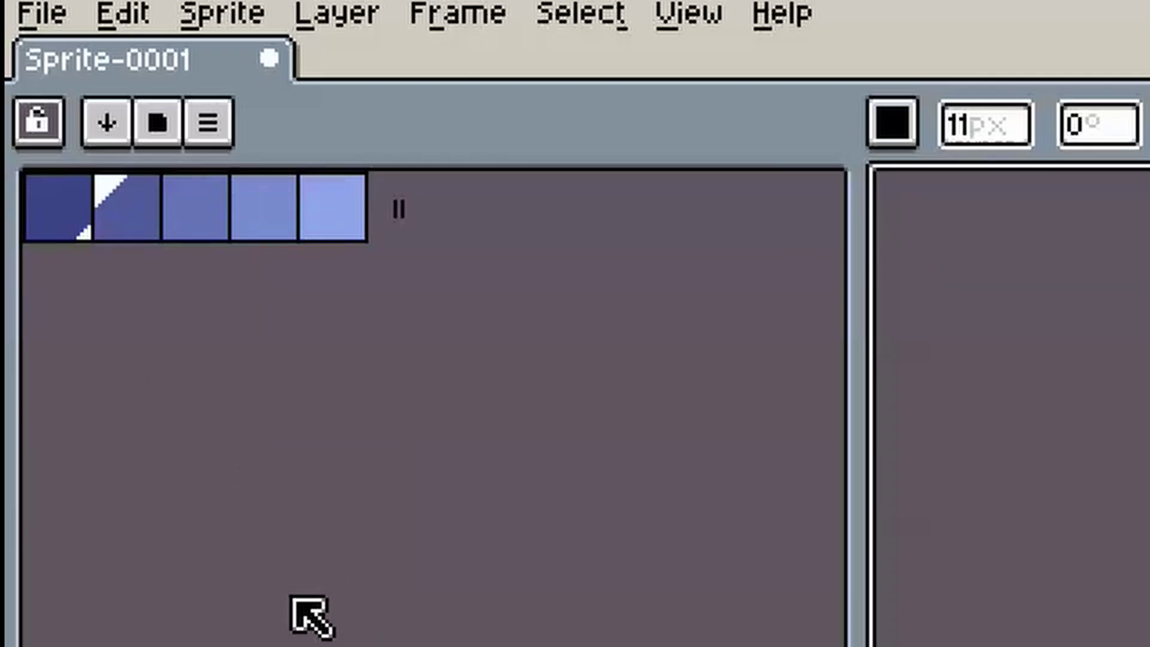
key(bracketright)
key(bracketleft)
key(bracketright)
key(bracketright)
key(bracketright)
key(bracketleft)
key(bracketright)
key(bracketright)
key(bracketright)
key(bracketright)
key(bracketleft)
key(bracketleft)
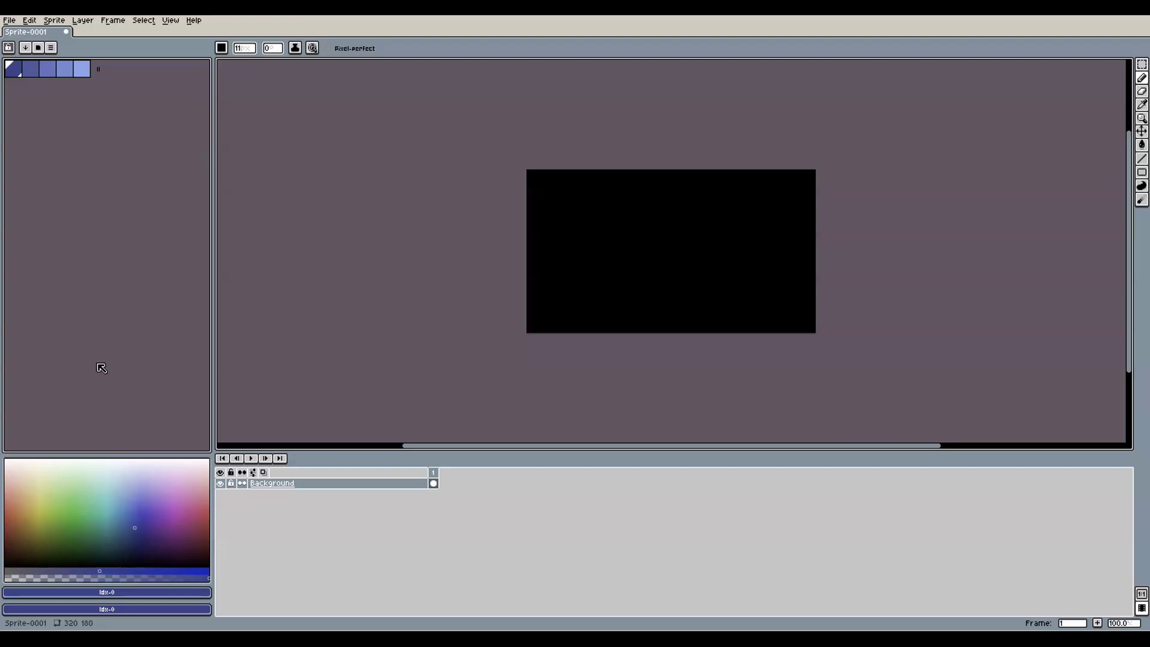
Step: Show the colour sliders for the dark blue swatch just below the ramp and switch them to the HSV model
click(84, 591)
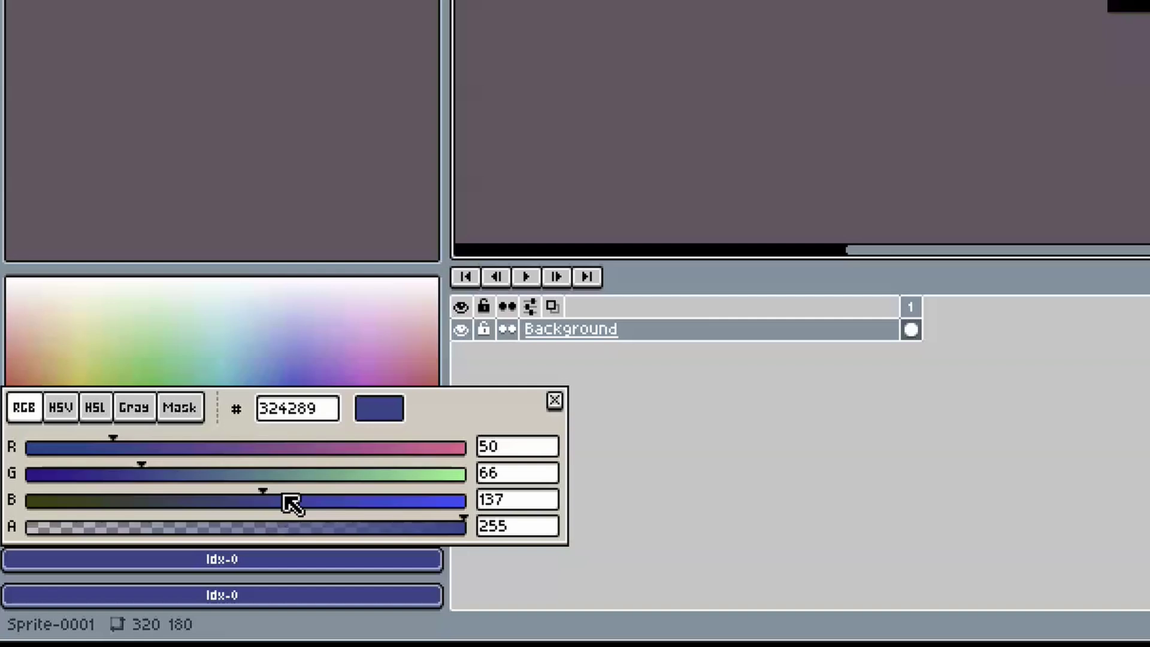
click(174, 568)
click(176, 567)
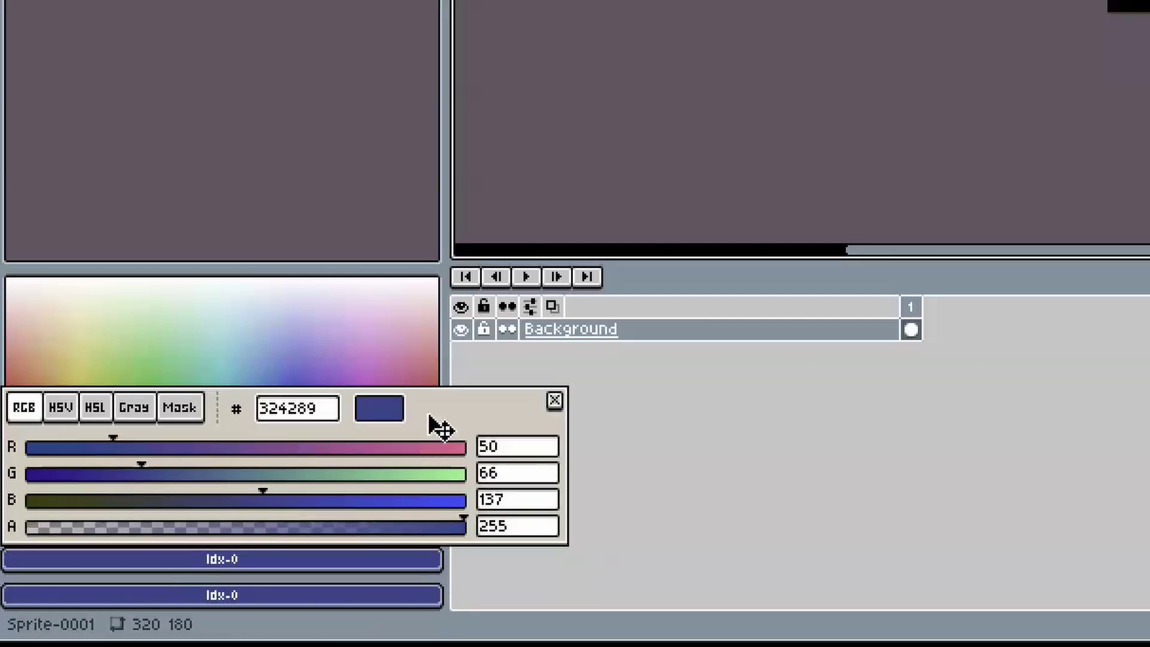
drag(429, 414, 208, 102)
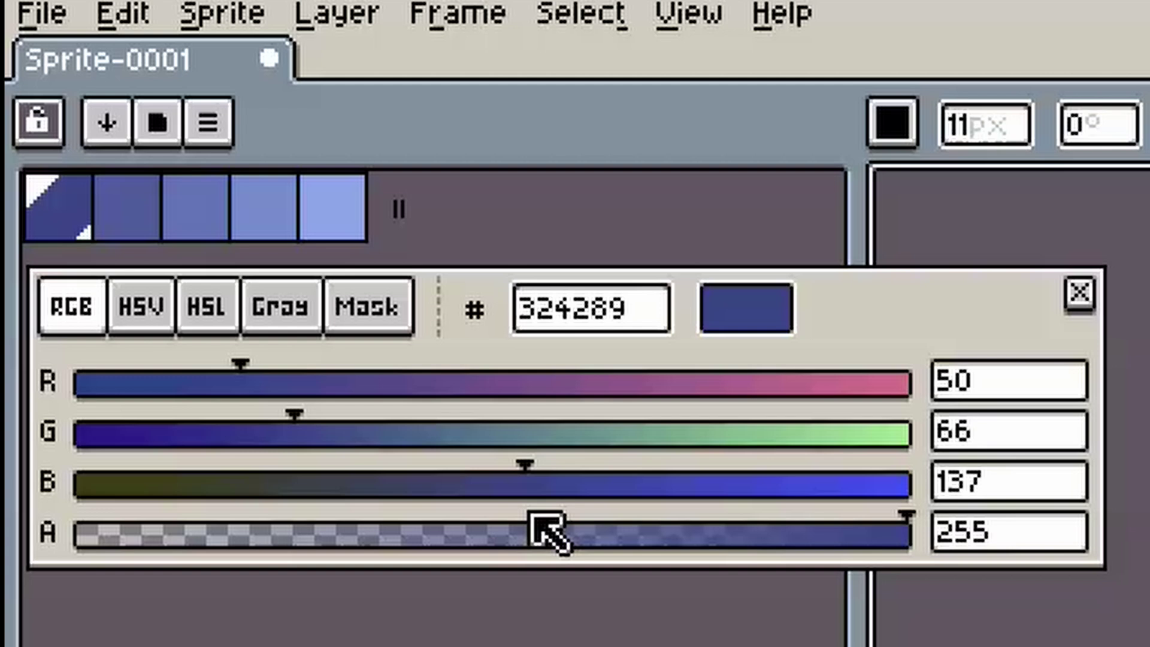
click(146, 306)
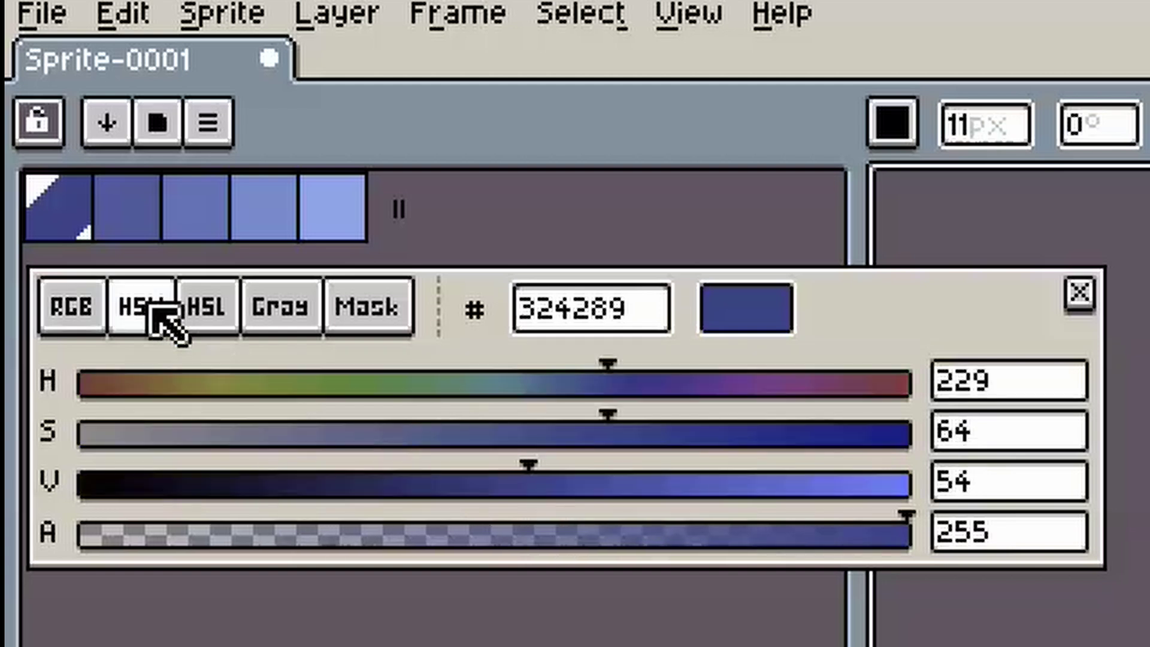
Step: Examine how hue, saturation and value shift from swatch to swatch along the dark-to-light blue ramp
click(72, 206)
click(127, 208)
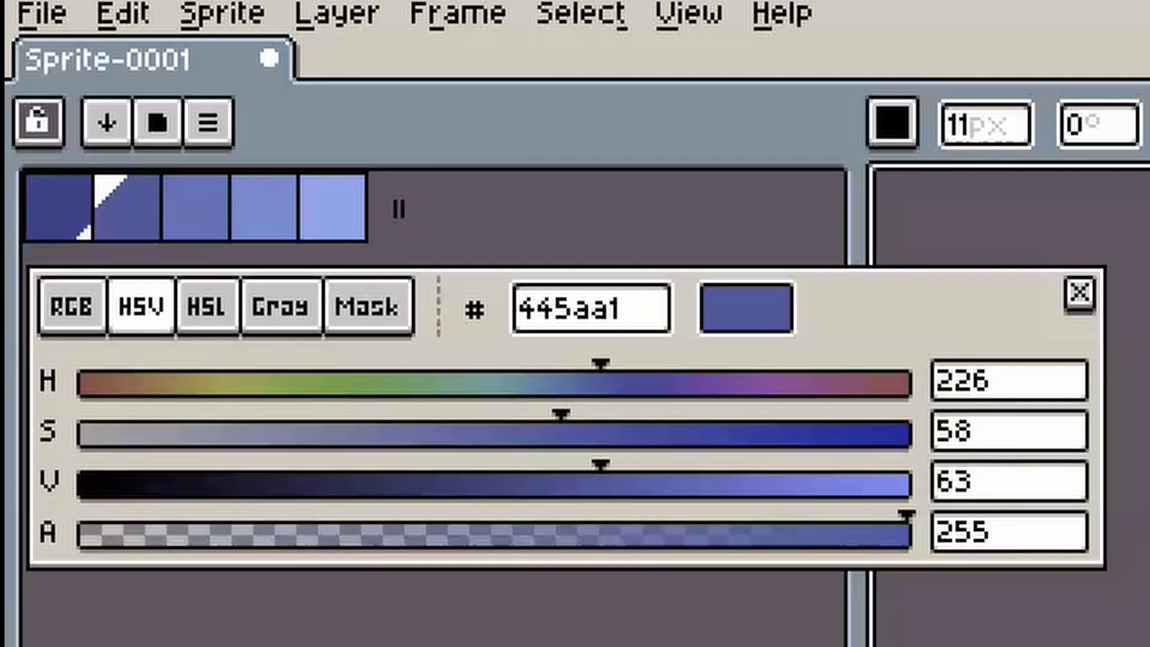
key(bracketright)
key(bracketright)
key(bracketright)
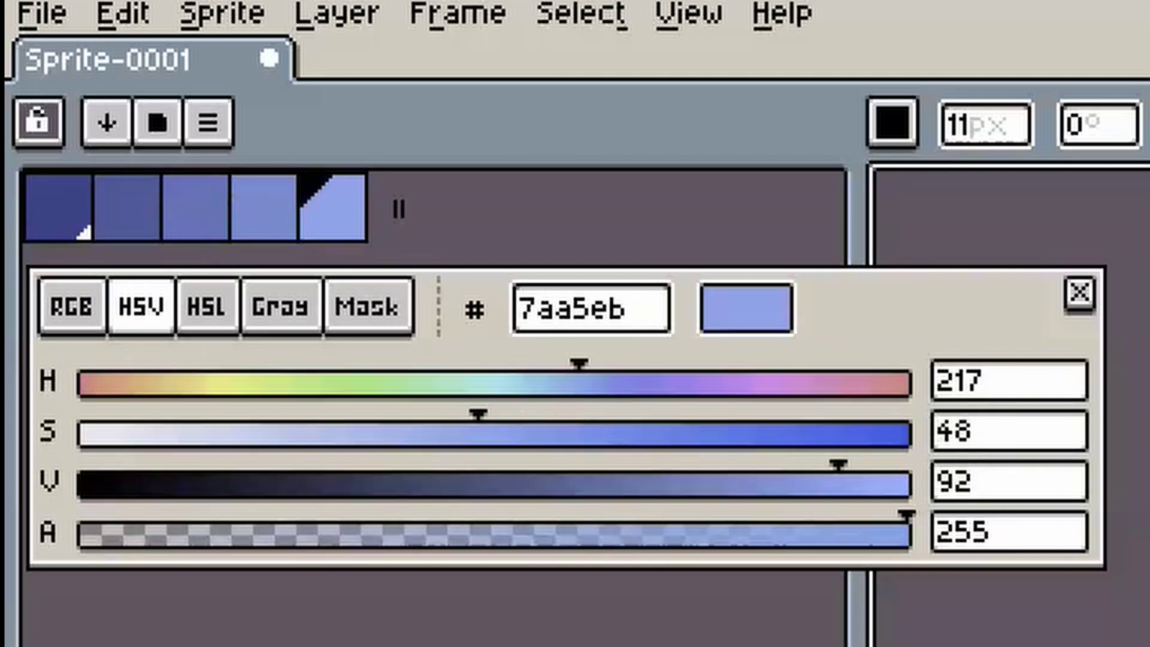
click(195, 207)
click(58, 207)
click(264, 207)
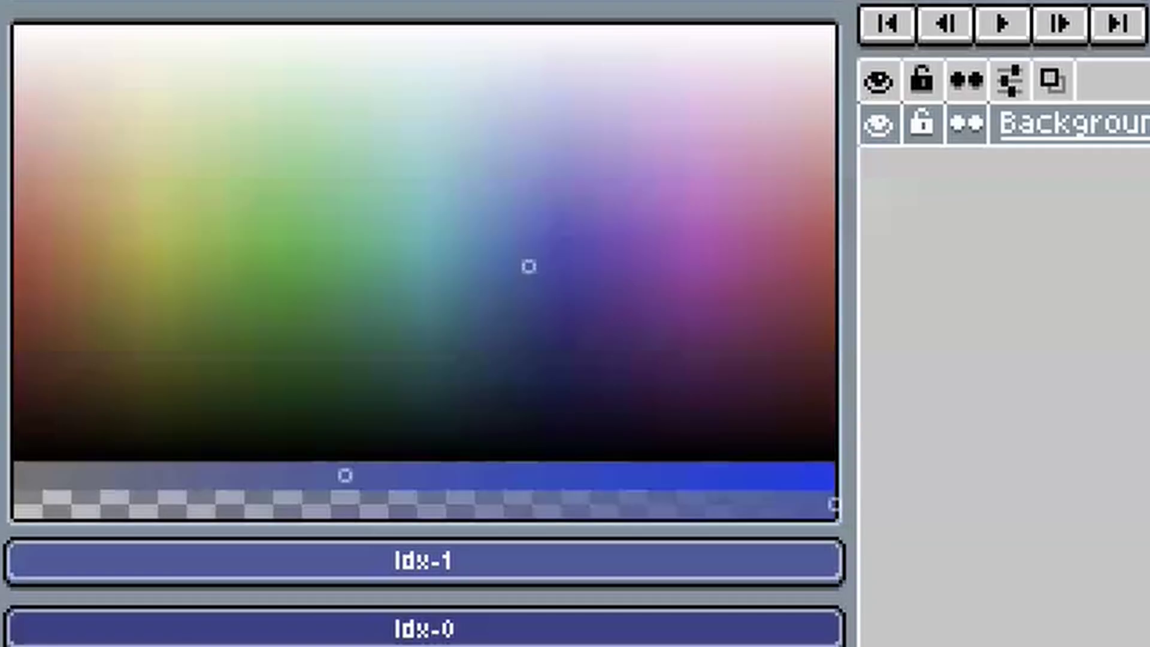
key(bracketright)
key(bracketright)
key(bracketright)
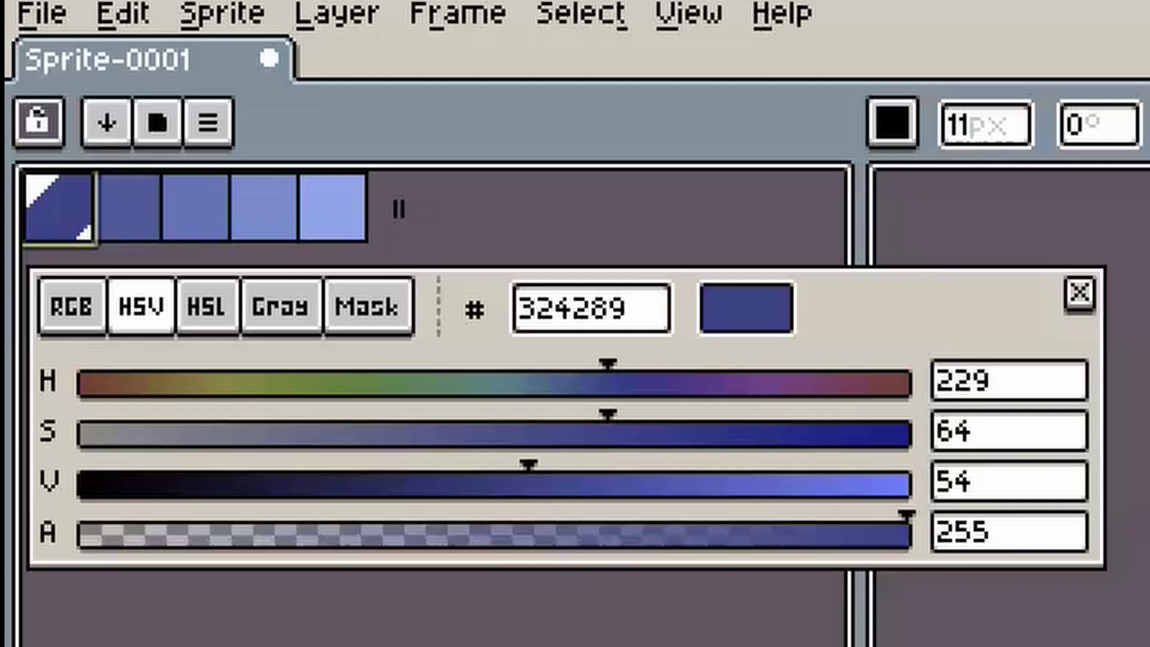
key(bracketright)
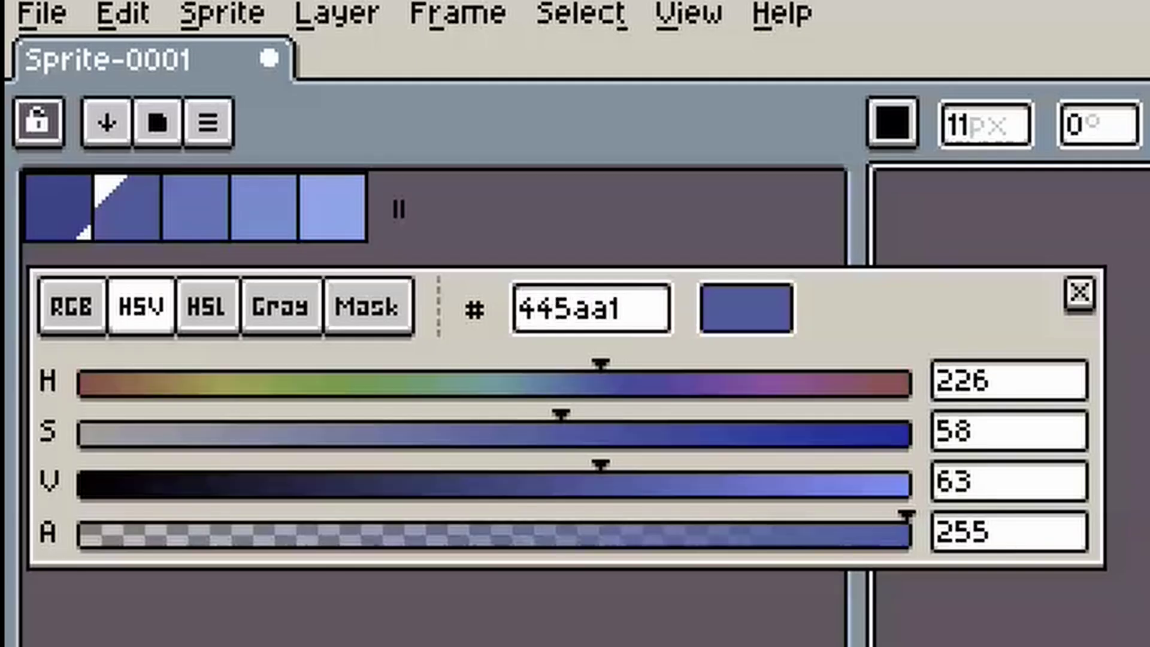
key(bracketright)
key(bracketright)
key(bracketright)
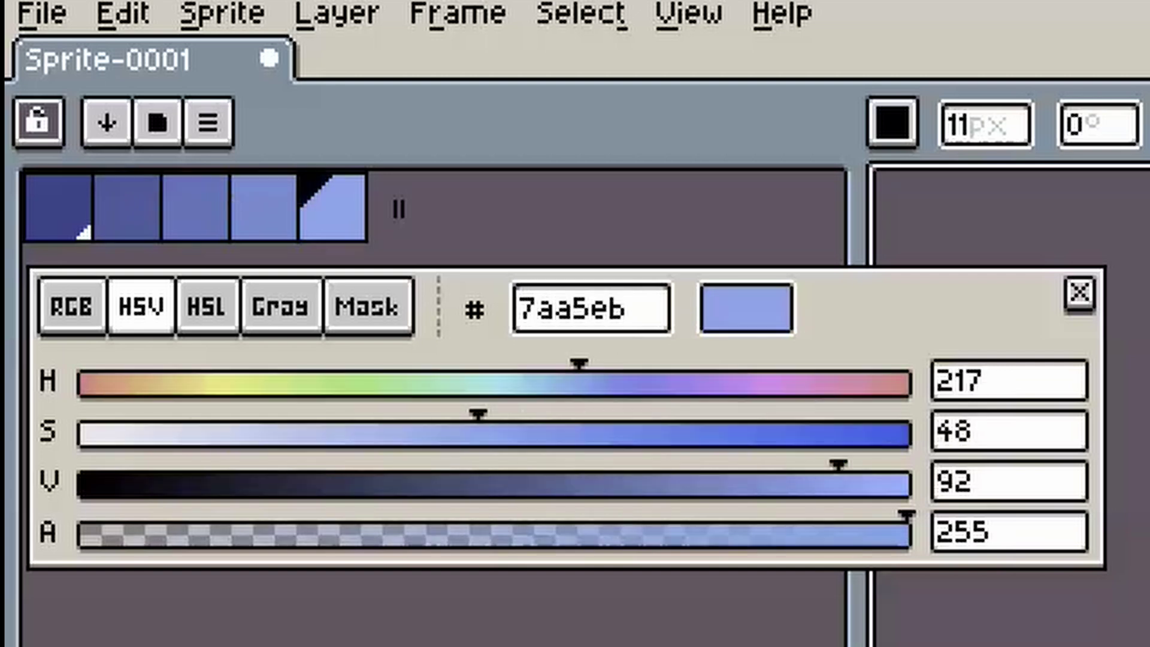
key(bracketleft)
key(bracketleft)
key(bracketleft)
key(bracketleft)
key(bracketright)
key(bracketright)
key(bracketright)
key(bracketright)
key(bracketleft)
key(bracketleft)
key(bracketleft)
key(bracketleft)
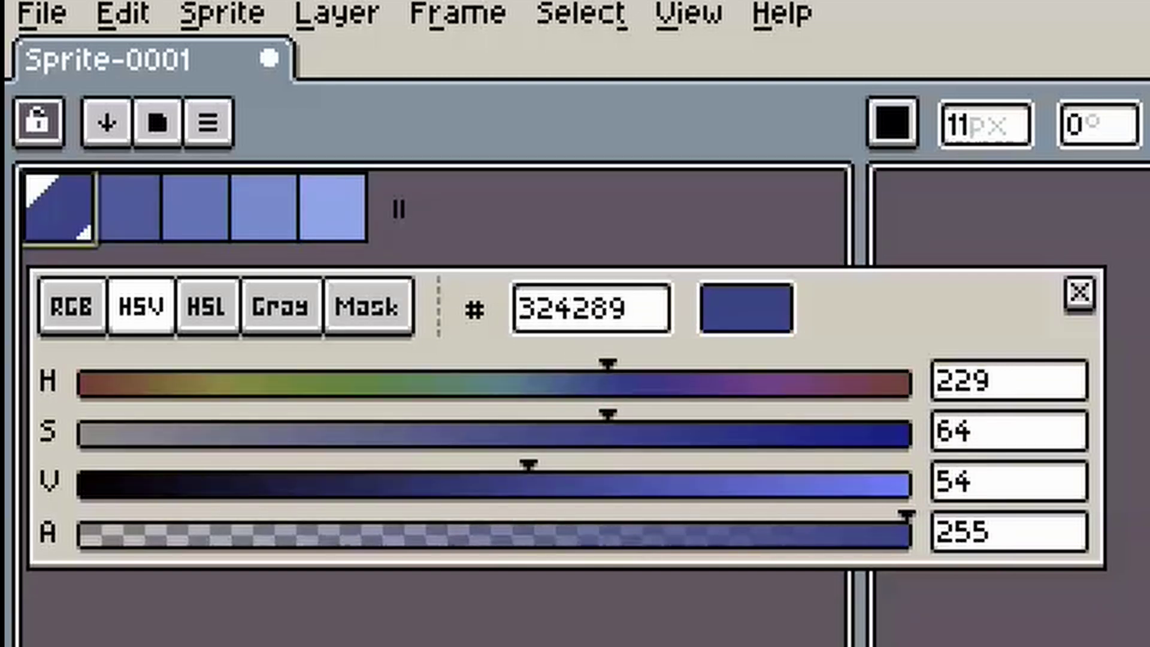
key(bracketright)
key(bracketright)
key(bracketright)
key(bracketright)
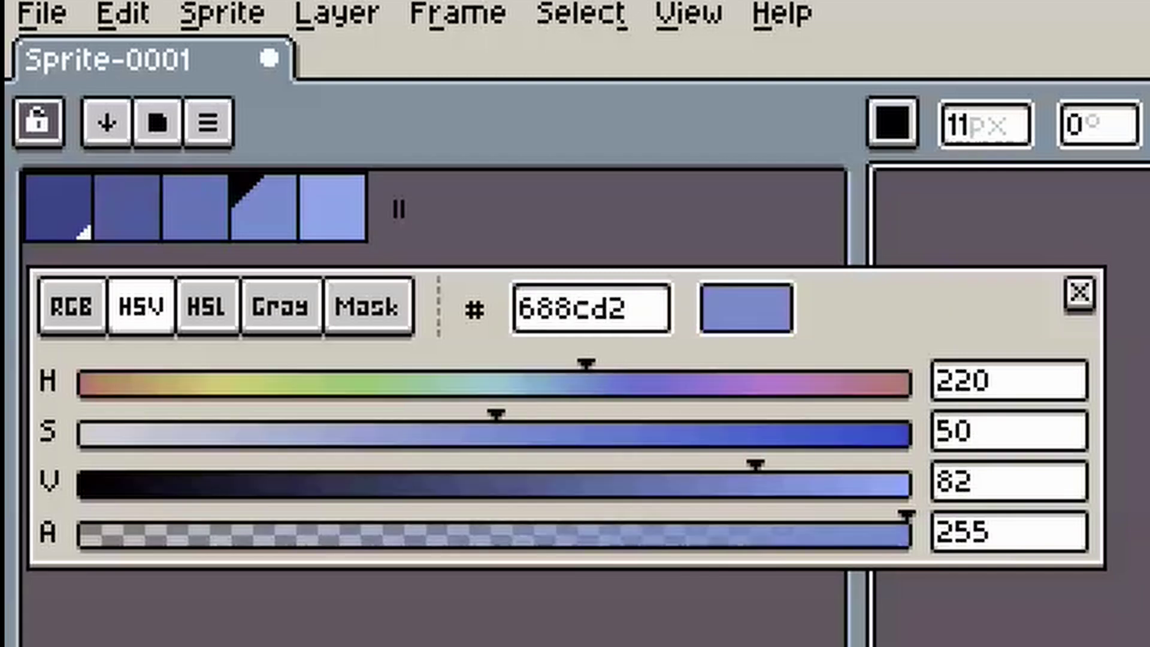
key(bracketleft)
key(bracketleft)
key(bracketleft)
key(bracketleft)
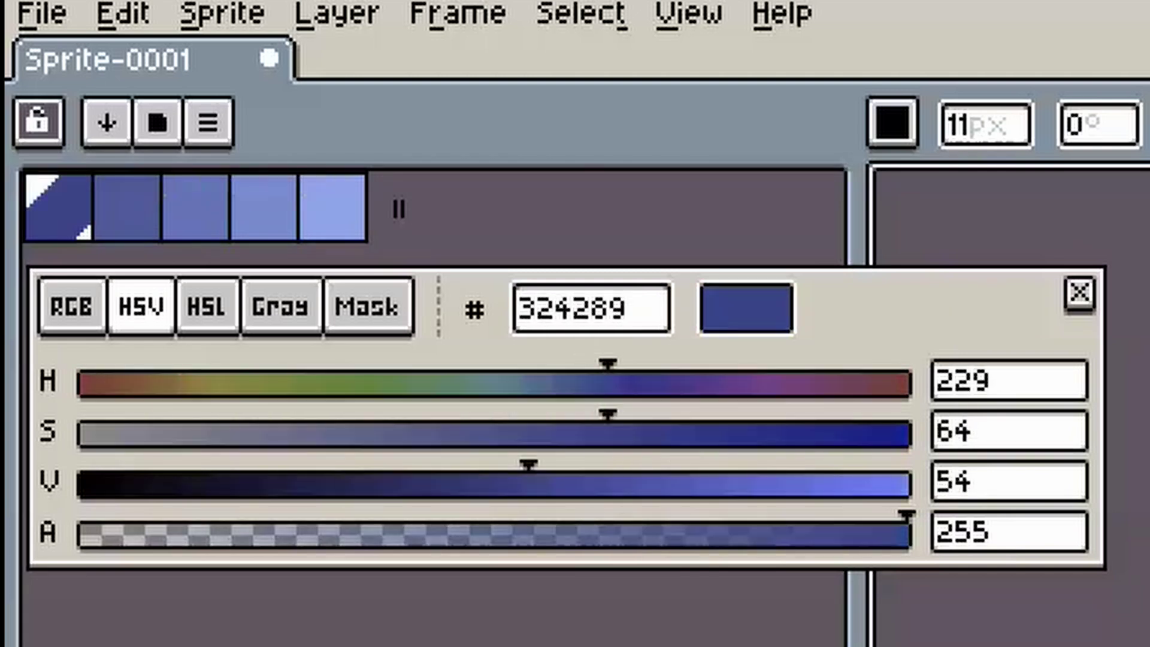
key(bracketright)
key(bracketright)
key(bracketright)
key(bracketright)
key(bracketleft)
key(bracketleft)
key(bracketleft)
key(bracketleft)
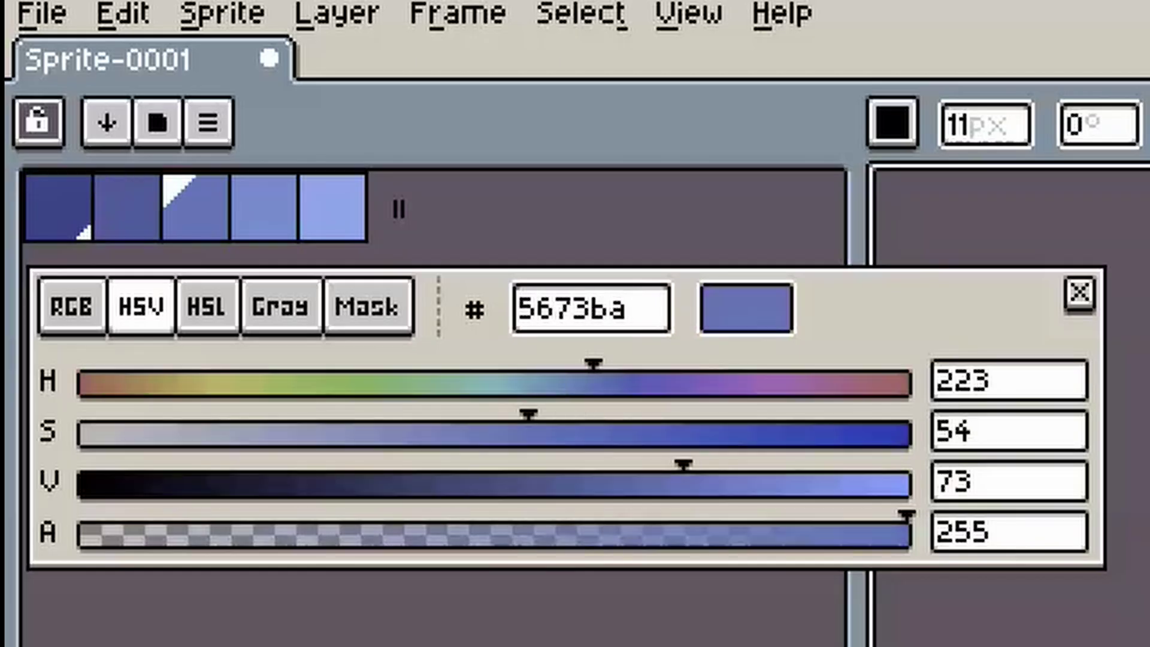
key(bracketright)
key(bracketright)
key(bracketleft)
key(bracketleft)
key(bracketleft)
key(bracketright)
key(bracketright)
key(bracketright)
key(bracketleft)
key(bracketleft)
key(bracketleft)
key(bracketleft)
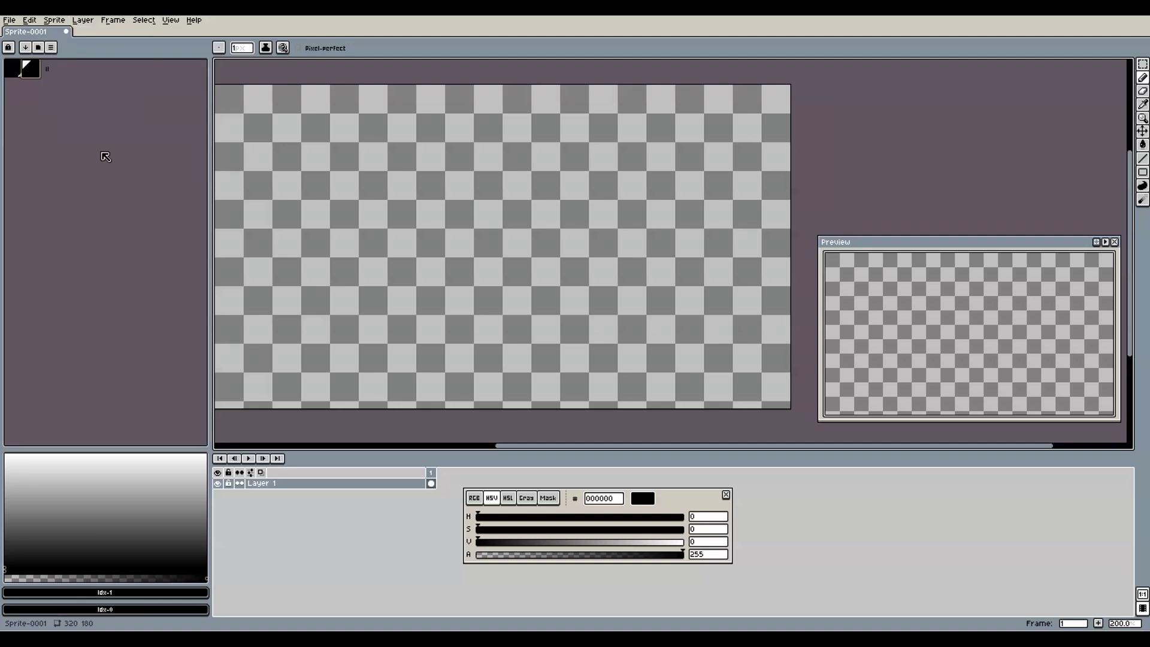
Step: Extend the two-entry palette with more swatches and give them new colours picked from the colour spectrum
click(72, 530)
drag(69, 72, 99, 70)
click(82, 69)
click(9, 47)
click(31, 69)
click(92, 540)
click(9, 47)
click(31, 69)
click(89, 533)
click(48, 69)
click(86, 531)
click(82, 69)
click(73, 516)
click(31, 69)
click(94, 541)
click(48, 69)
click(65, 69)
click(82, 69)
click(8, 47)
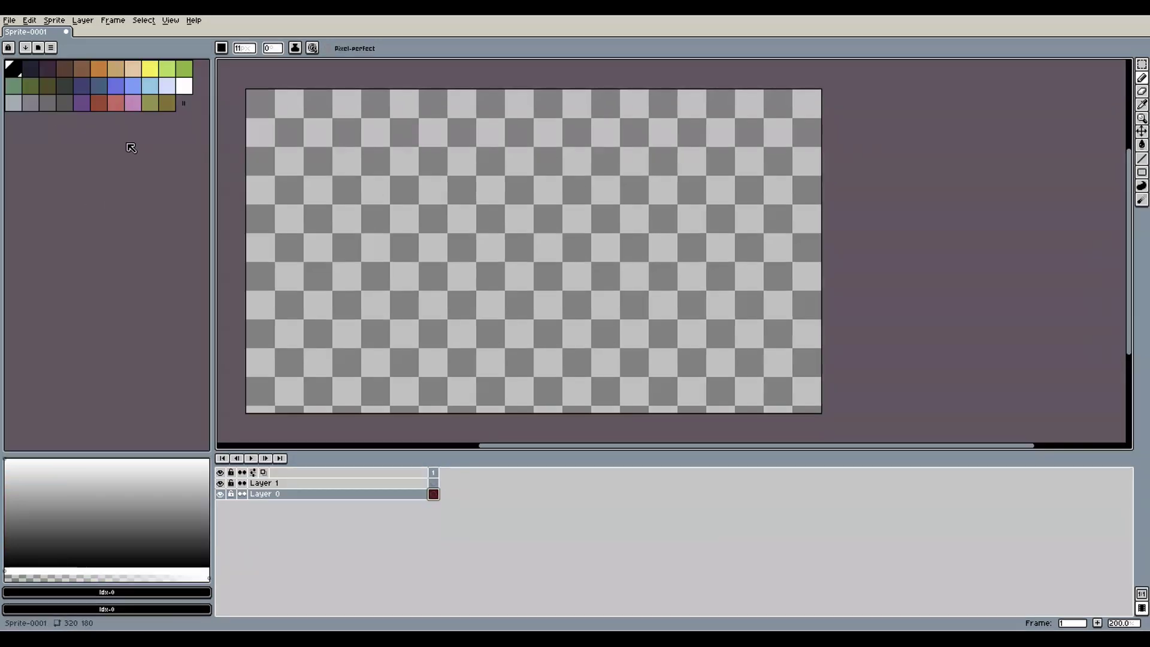
Step: Paint a solid dark red blob near the canvas centre on Layer 0 with a 27 px brush
click(99, 103)
click(242, 48)
text(27)
key(Return)
mouse_move(463, 254)
mouse_down()
mouse_move(508, 250)
mouse_move(569, 282)
mouse_up()
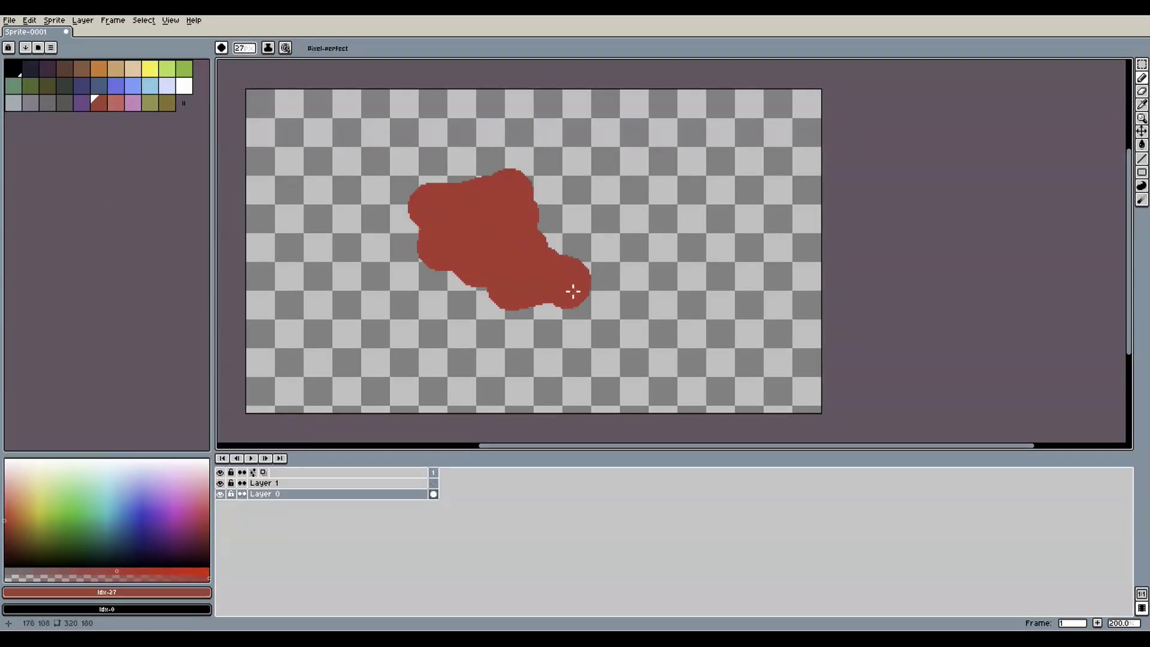
Step: Paint a light green blob on Layer 1 that overlaps most of the red shape
click(397, 483)
click(167, 69)
mouse_move(456, 197)
mouse_down()
mouse_move(510, 219)
mouse_move(456, 303)
mouse_up()
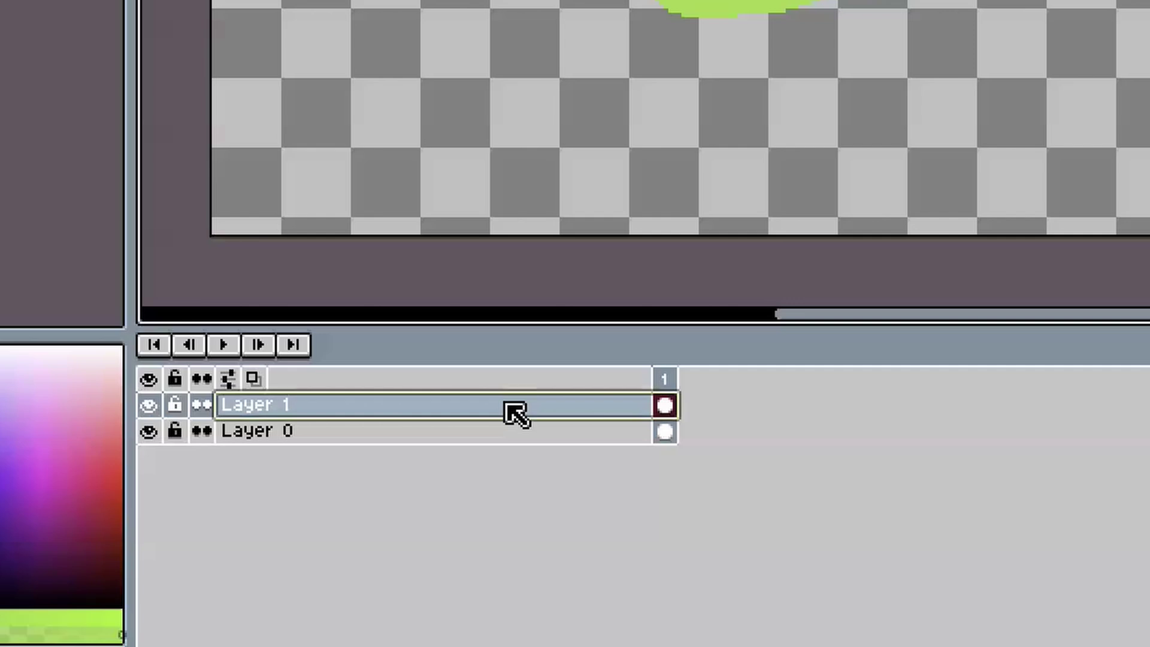
Step: Set Layer 1's opacity to 50% in its layer properties, with the dialog placed beside the painted shapes
right_click(506, 405)
click(647, 427)
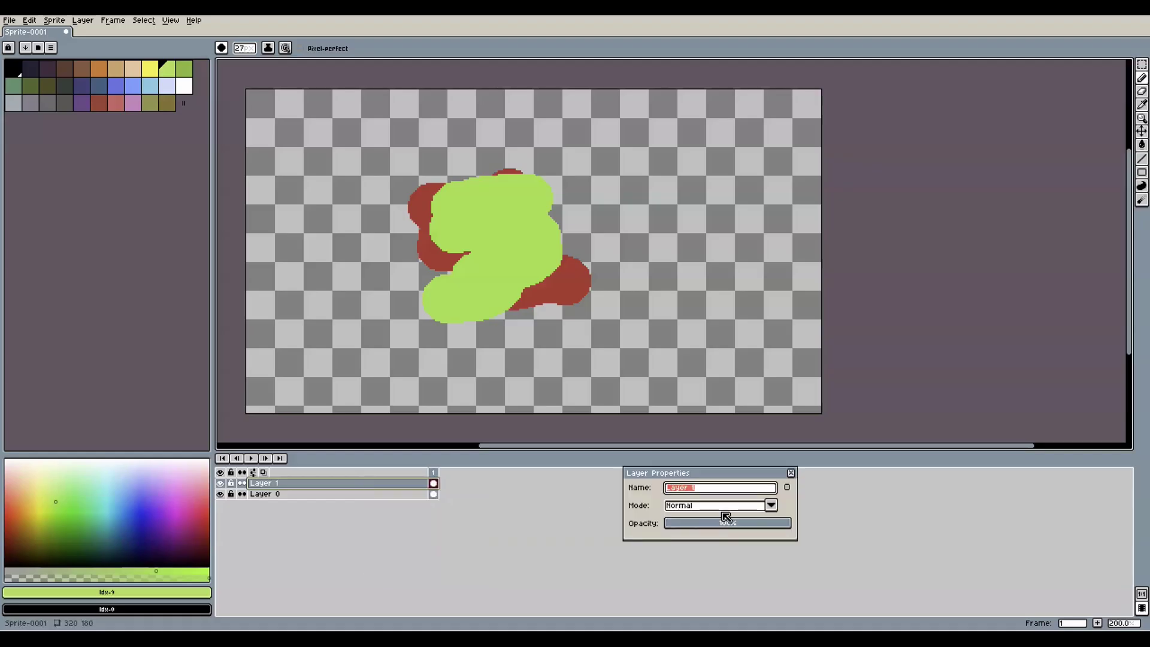
drag(743, 473, 731, 228)
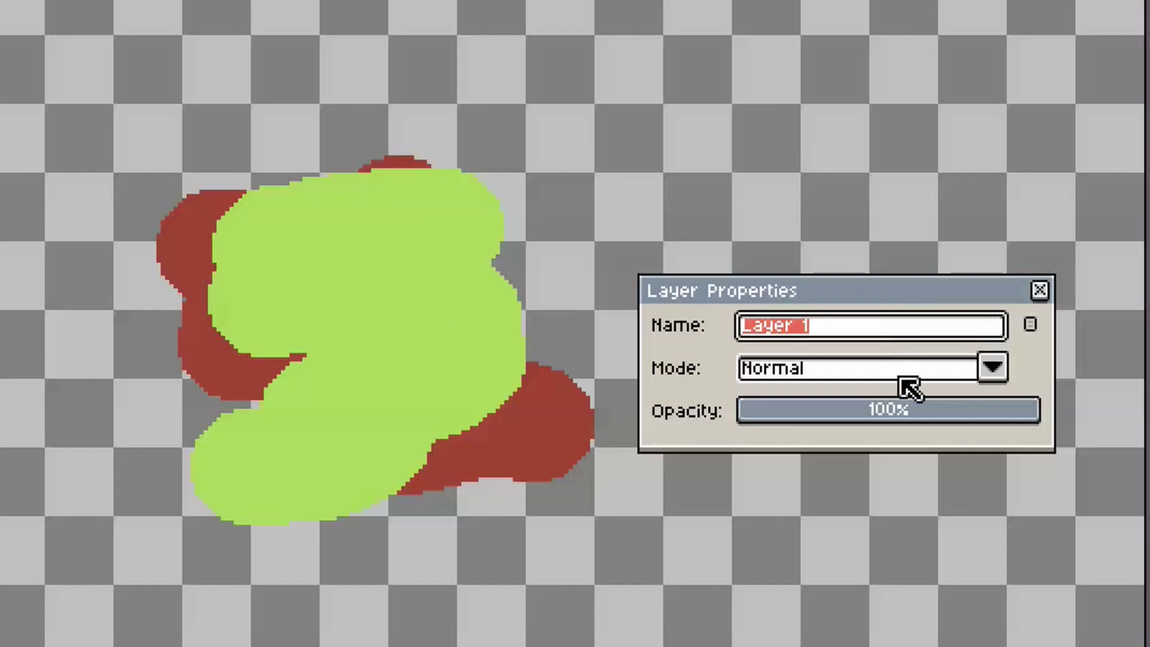
drag(1029, 418, 874, 418)
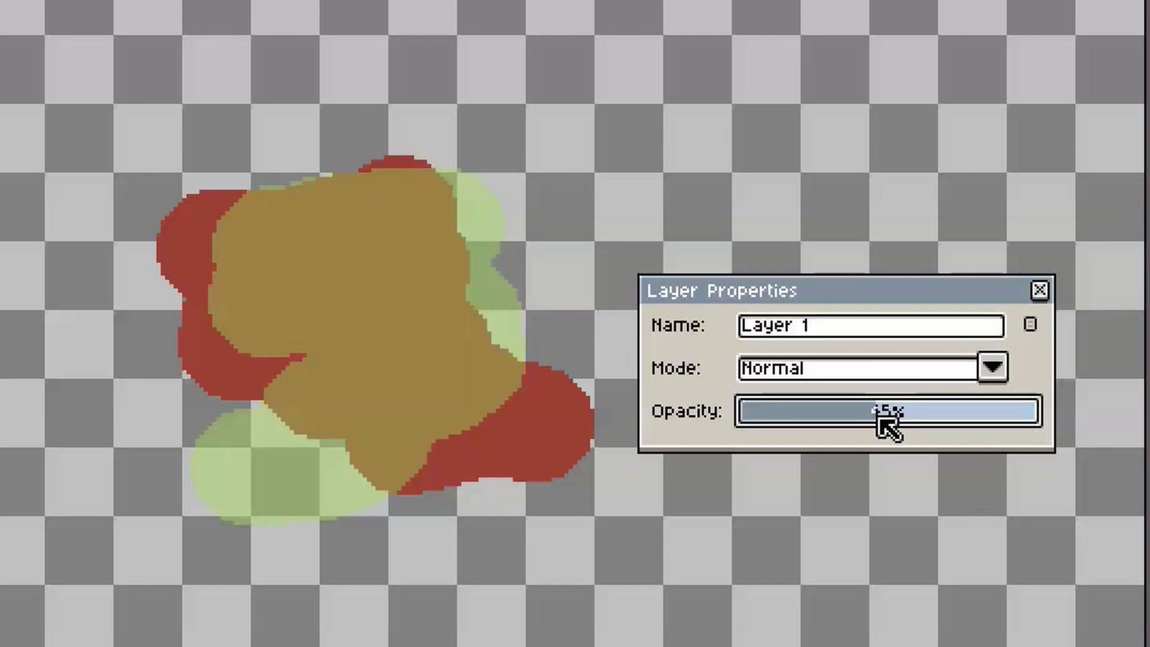
drag(839, 498, 869, 531)
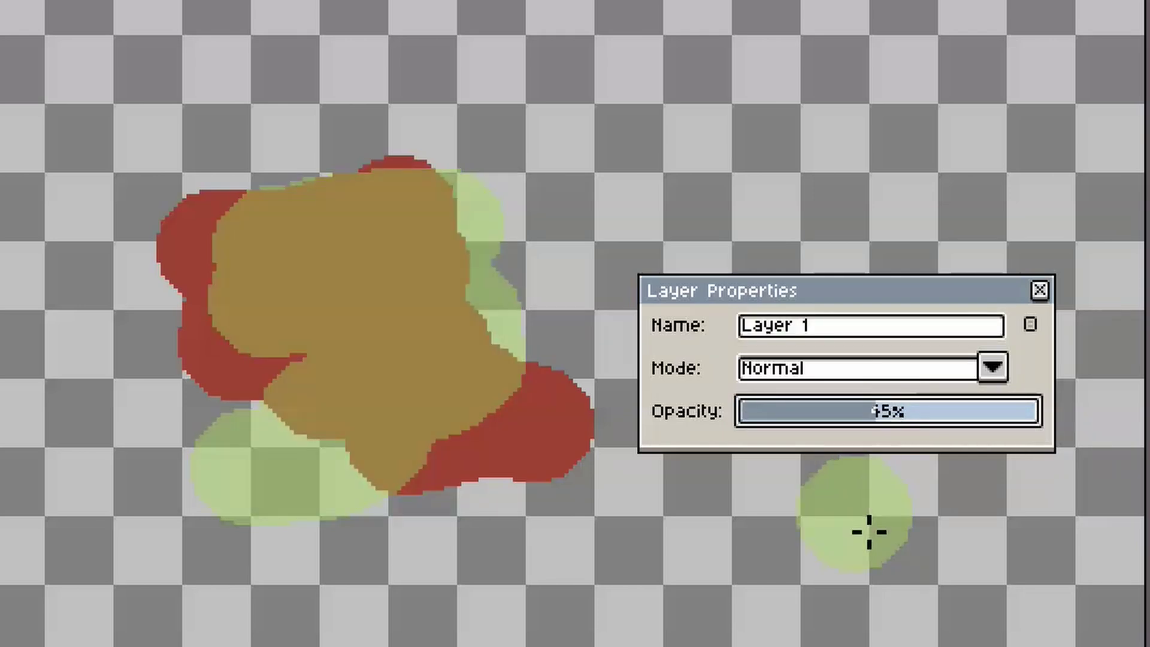
key(ctrl+z)
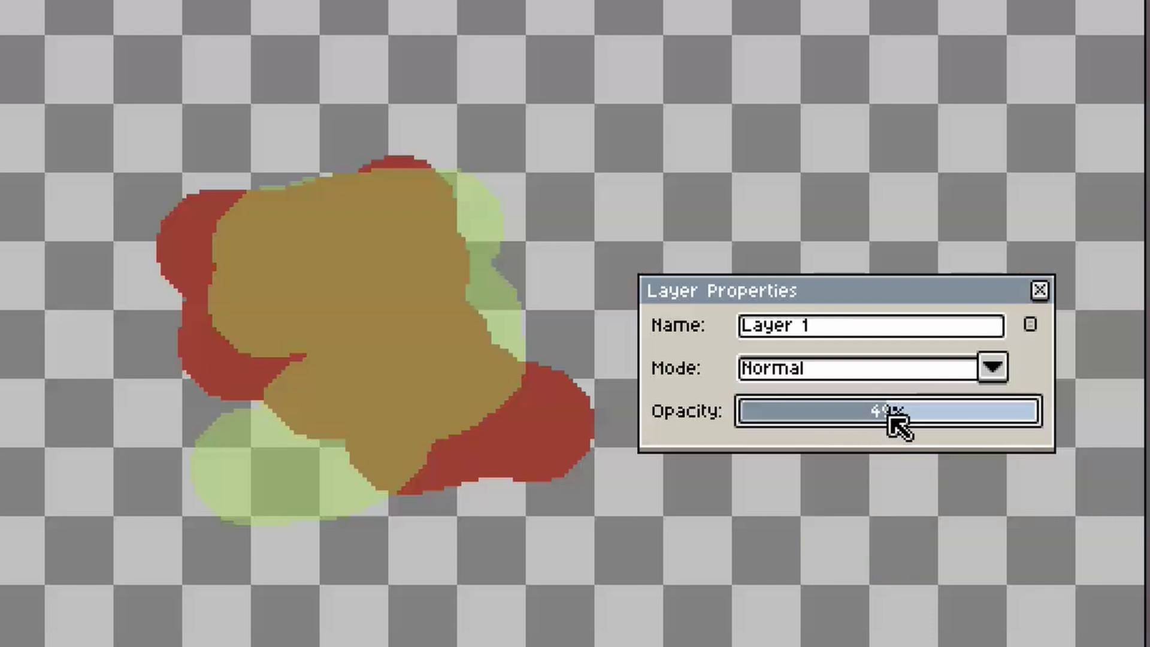
click(888, 415)
click(846, 562)
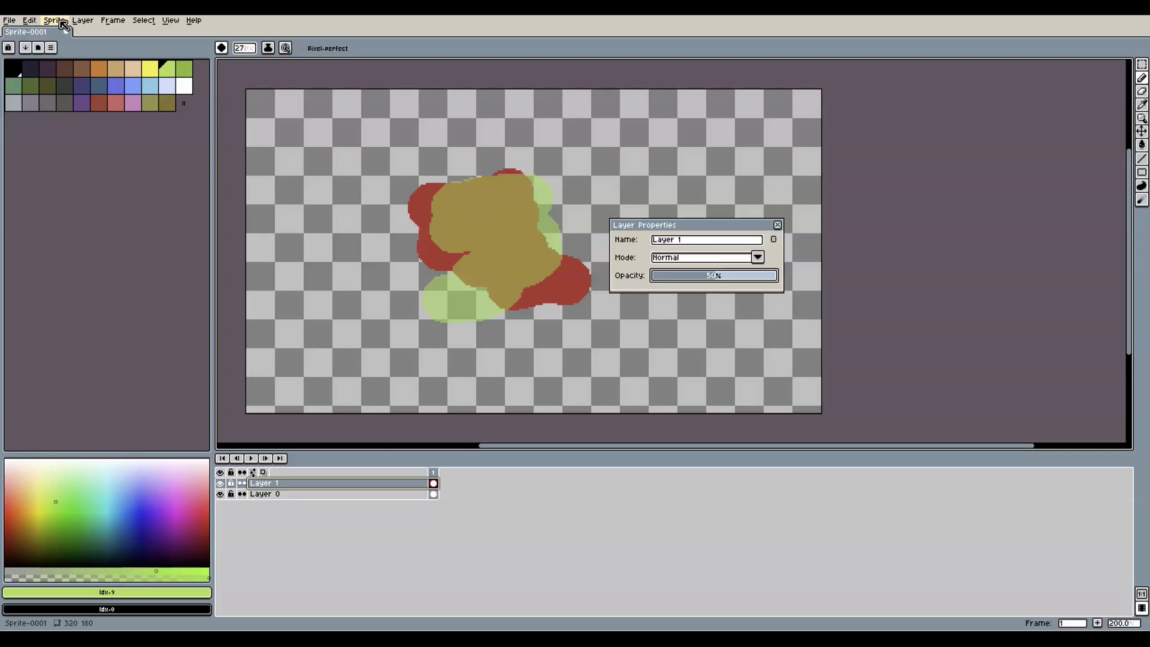
Step: Check which colour mode the sprite uses
click(56, 17)
mouse_move(156, 60)
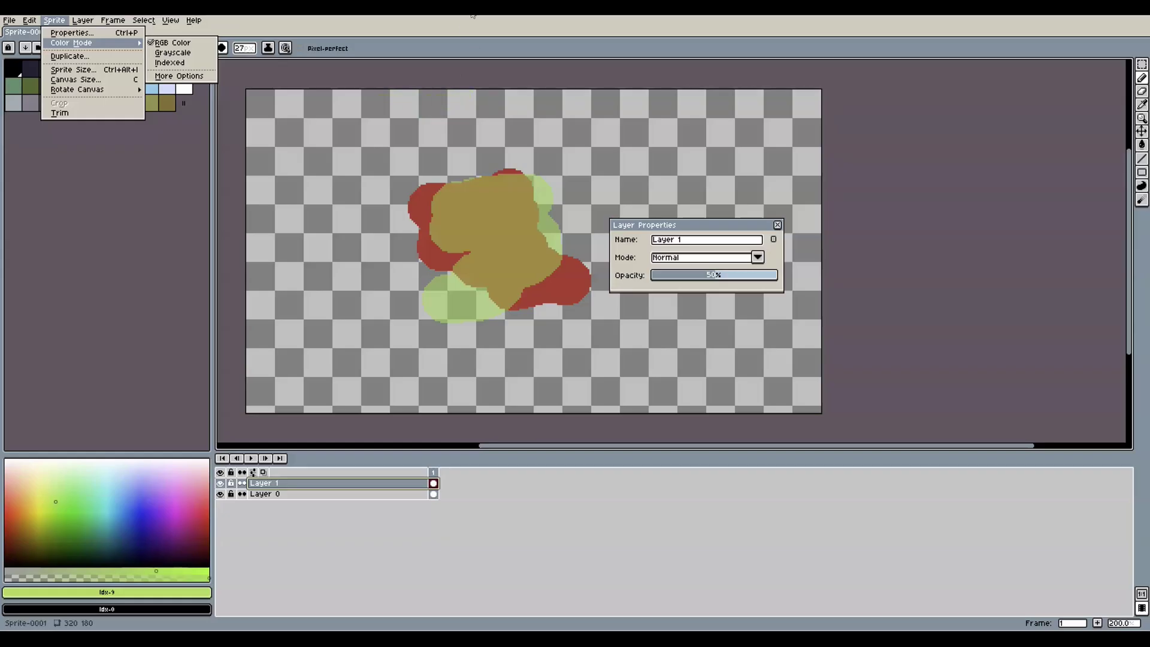
click(473, 16)
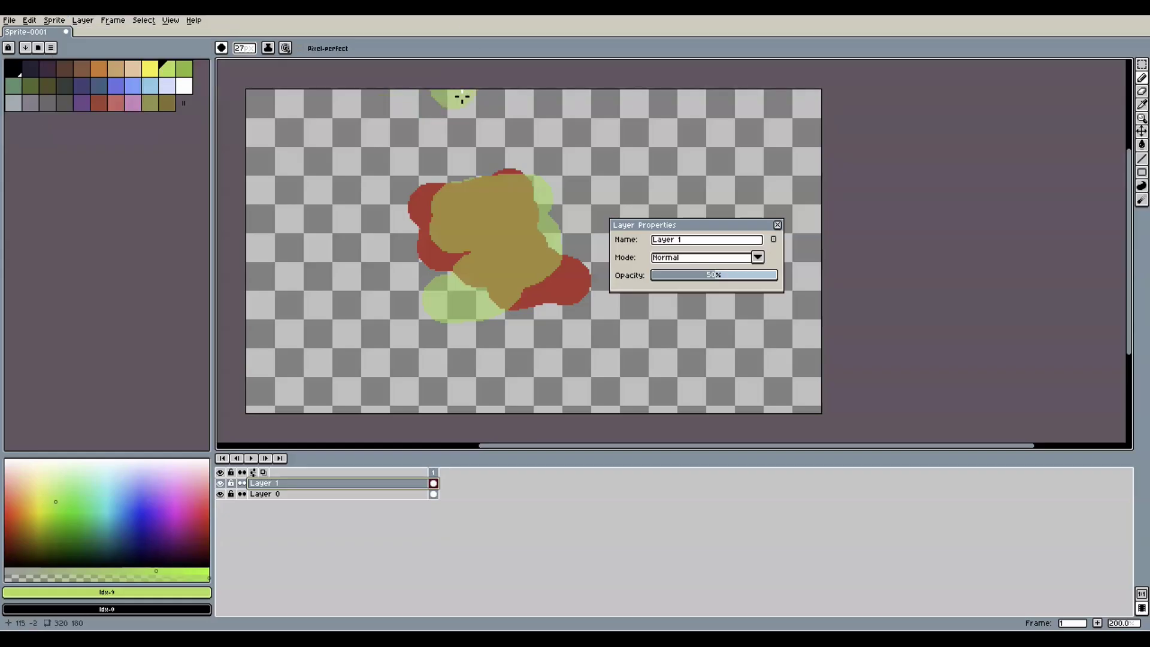
Step: Sample the blended colour where the green overlaps the red and add it to the palette
key(i)
click(511, 235)
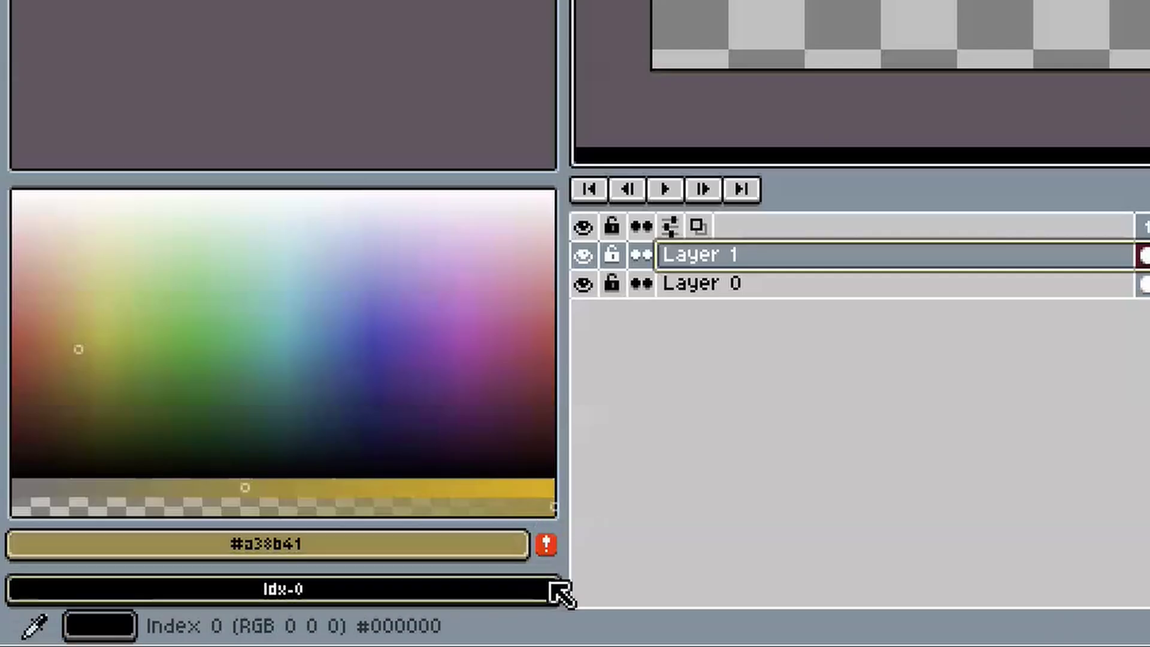
click(546, 545)
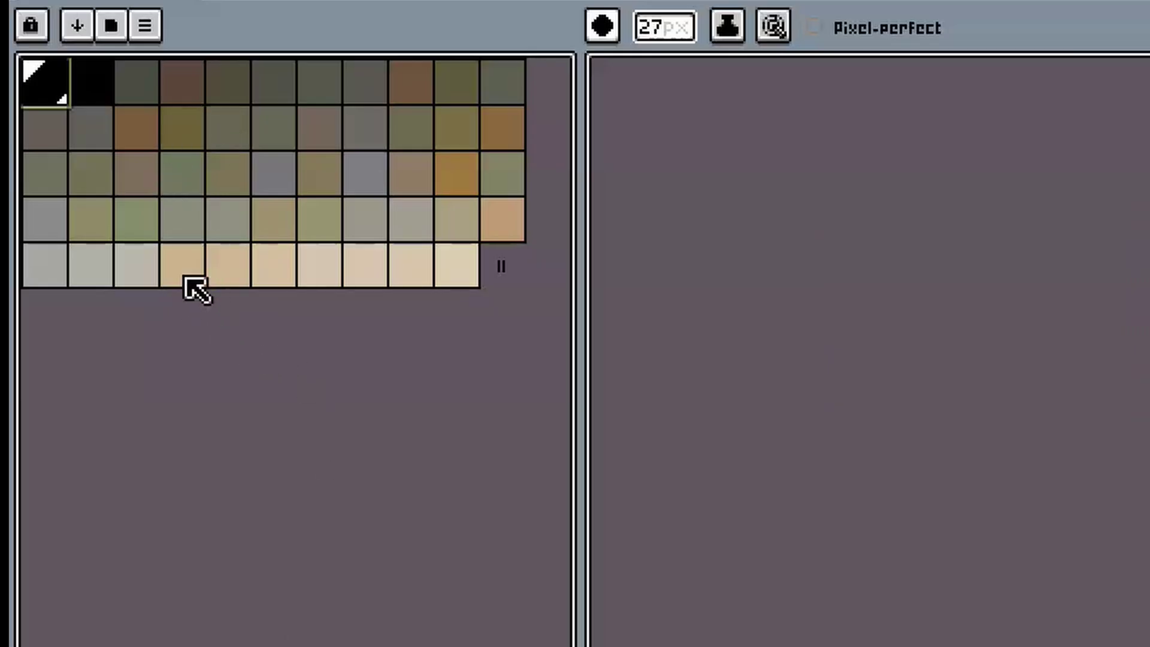
Step: Compare the two similar tan swatches in the palette's last row and delete the second one
drag(184, 277, 226, 265)
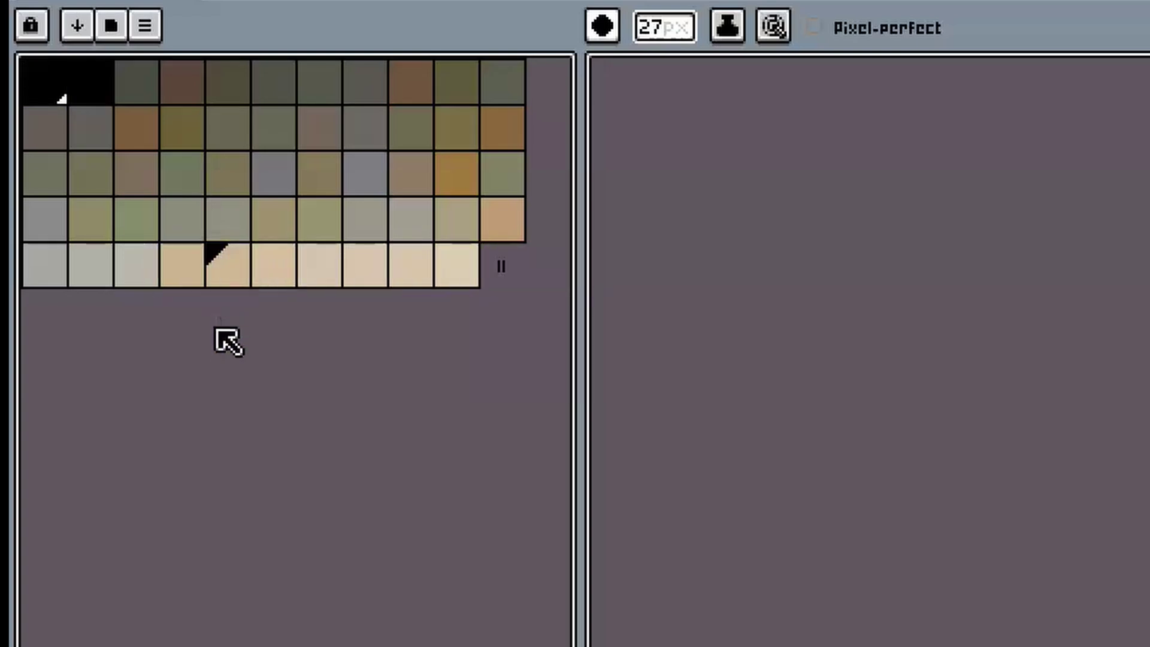
click(199, 272)
click(222, 281)
click(188, 282)
click(246, 271)
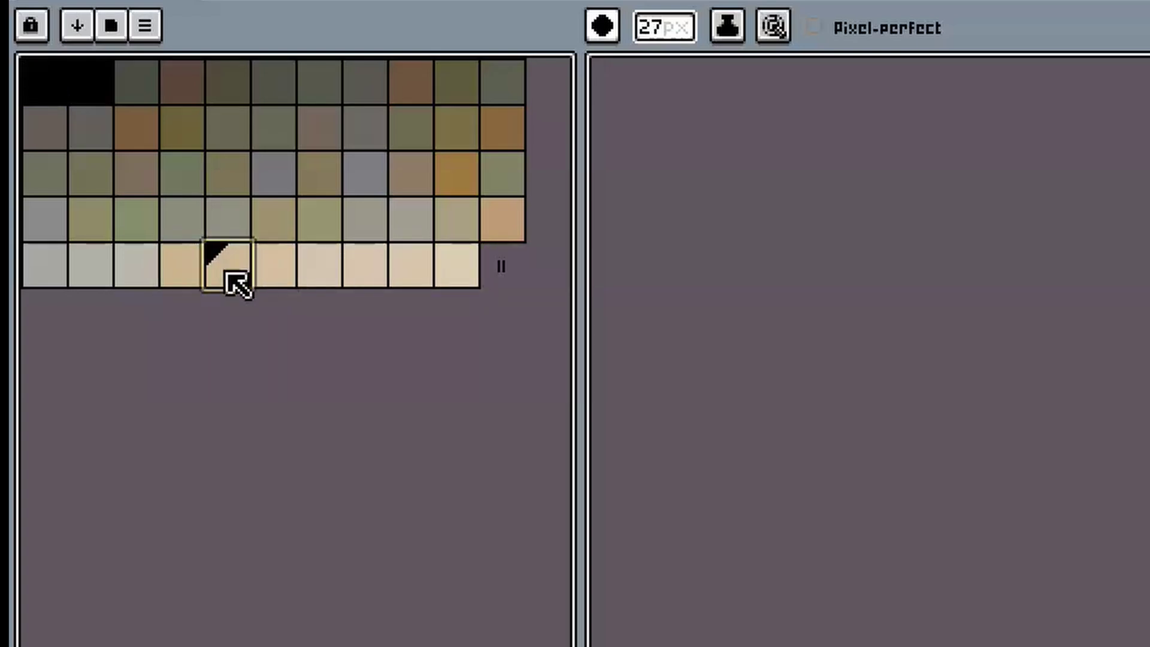
key(Delete)
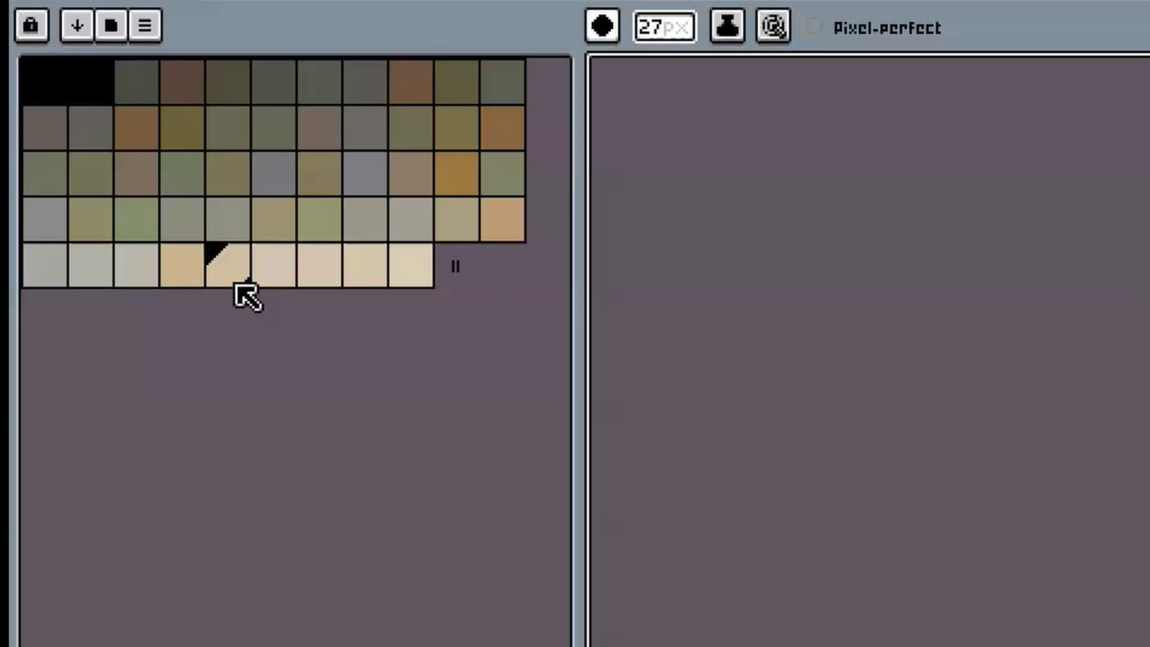
Step: Delete the near-duplicate cream swatch second from the end of the palette's last row
click(353, 278)
key(Delete)
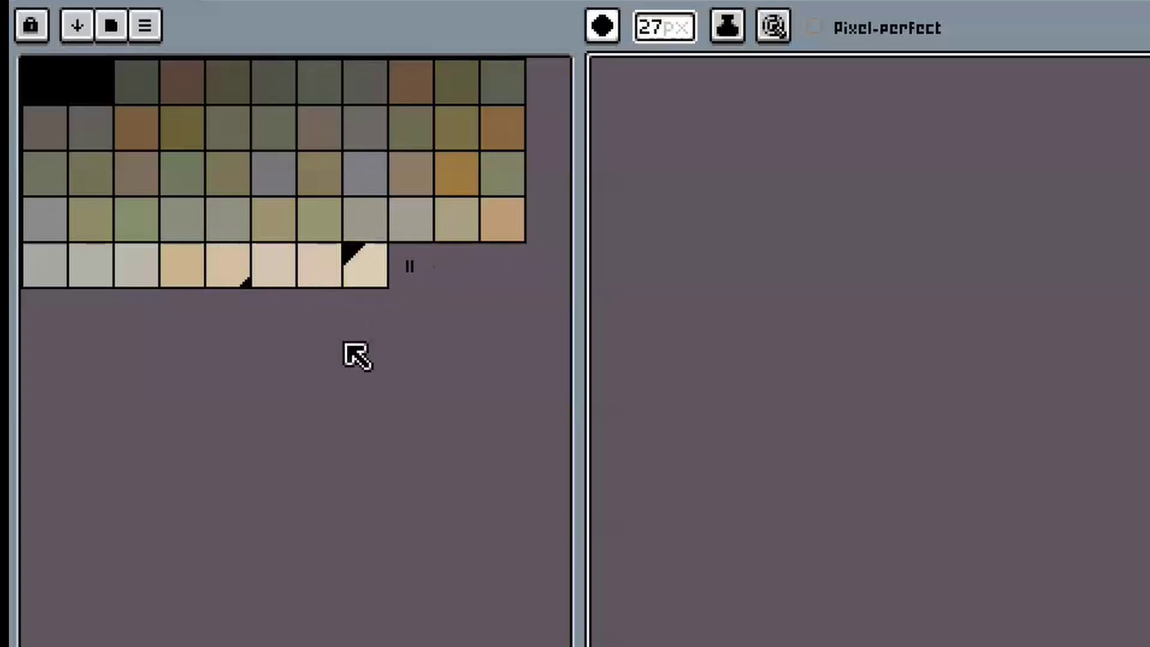
key(Delete)
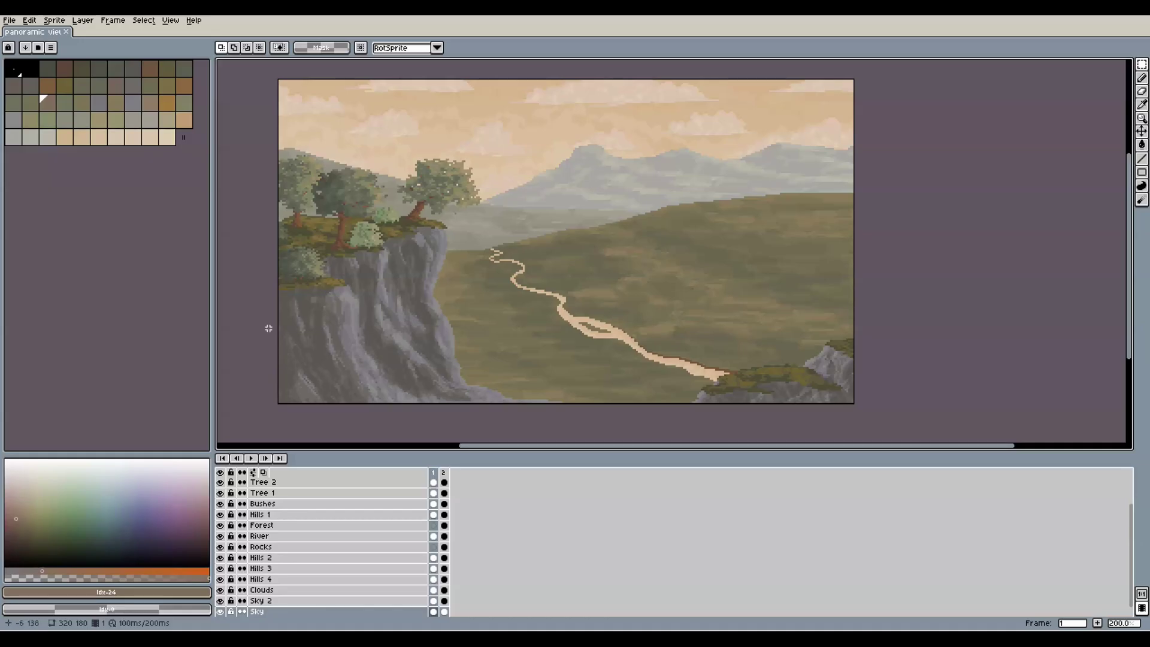
Step: Open the Hue/Saturation adjustment for the panoramic landscape sprite
click(30, 20)
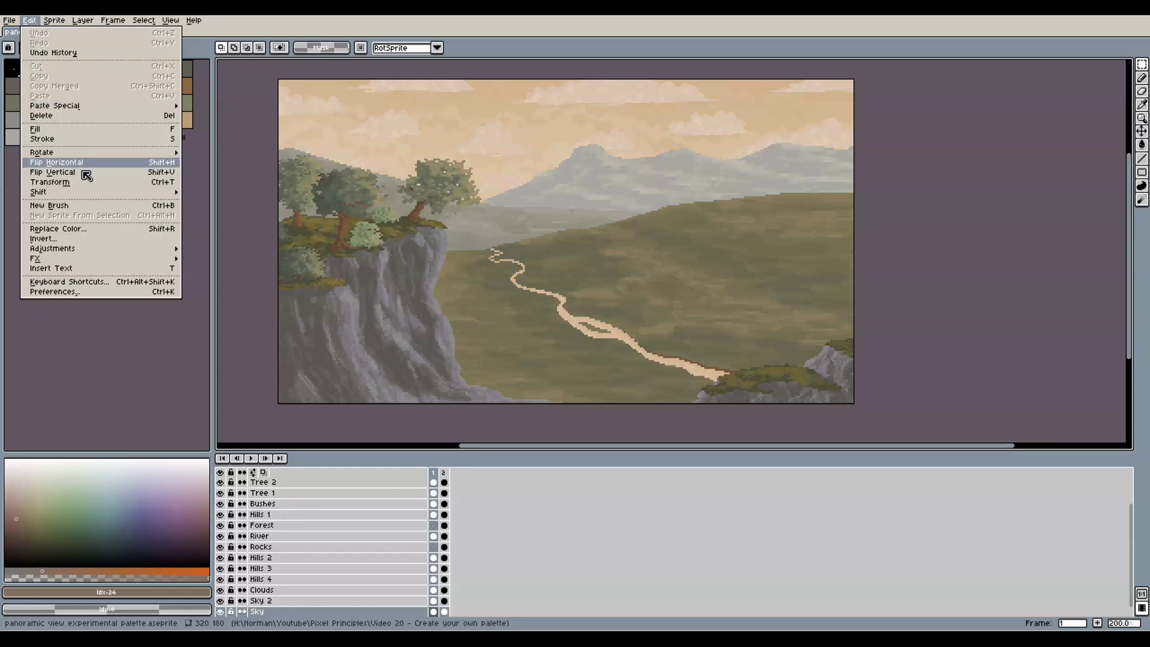
mouse_move(90, 249)
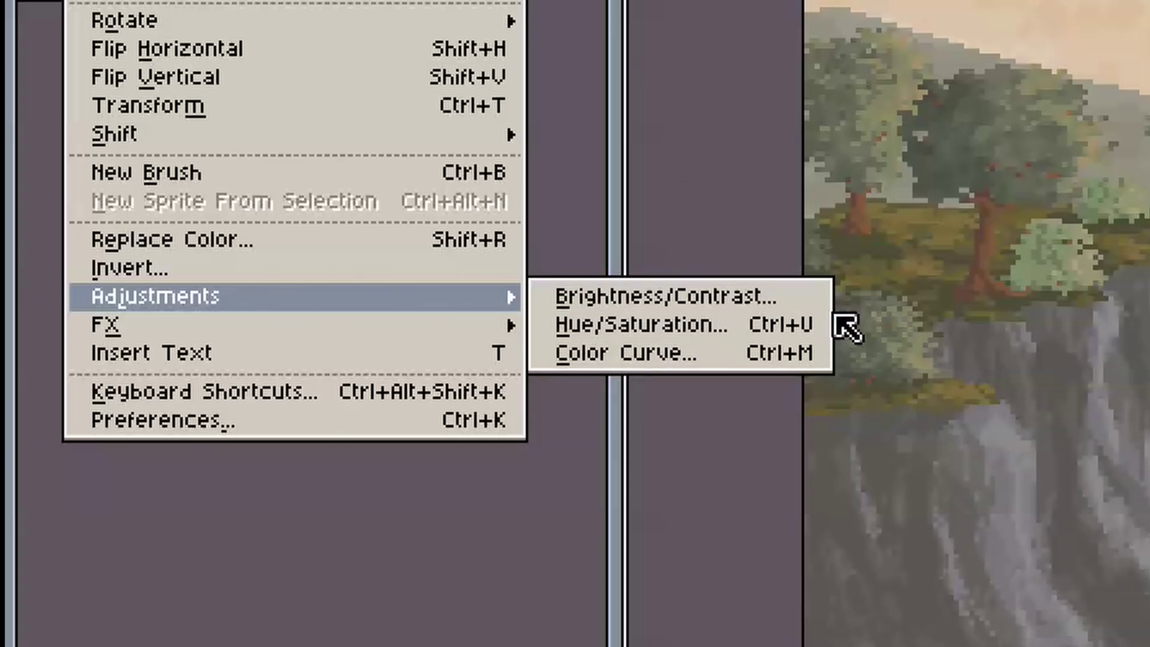
click(665, 296)
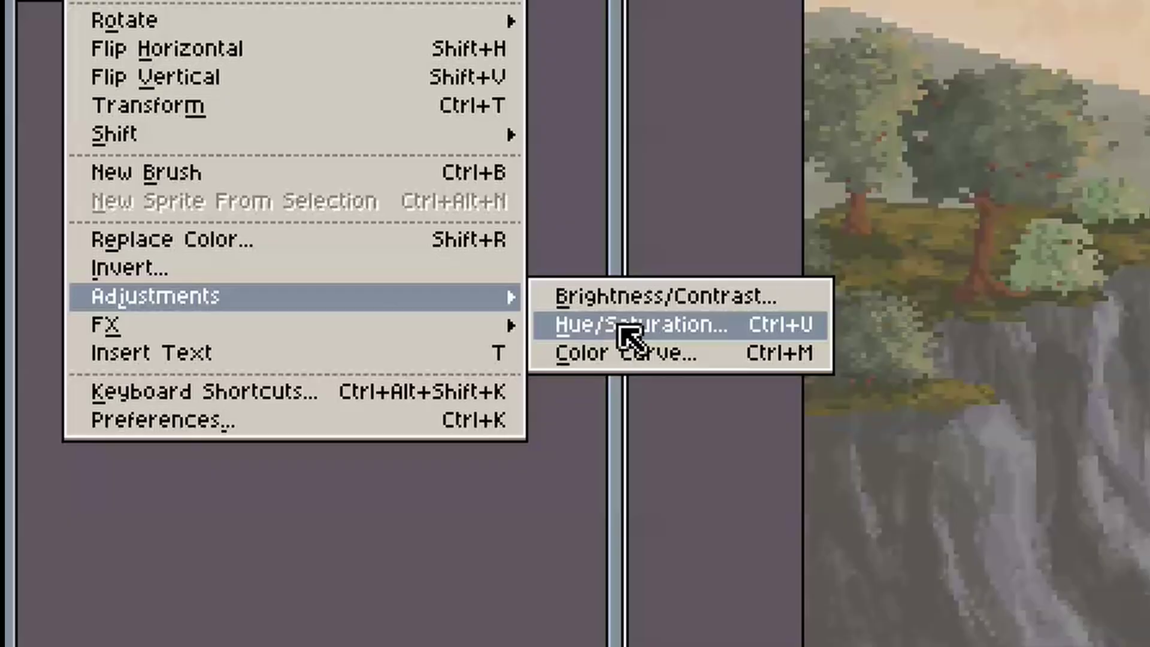
click(221, 263)
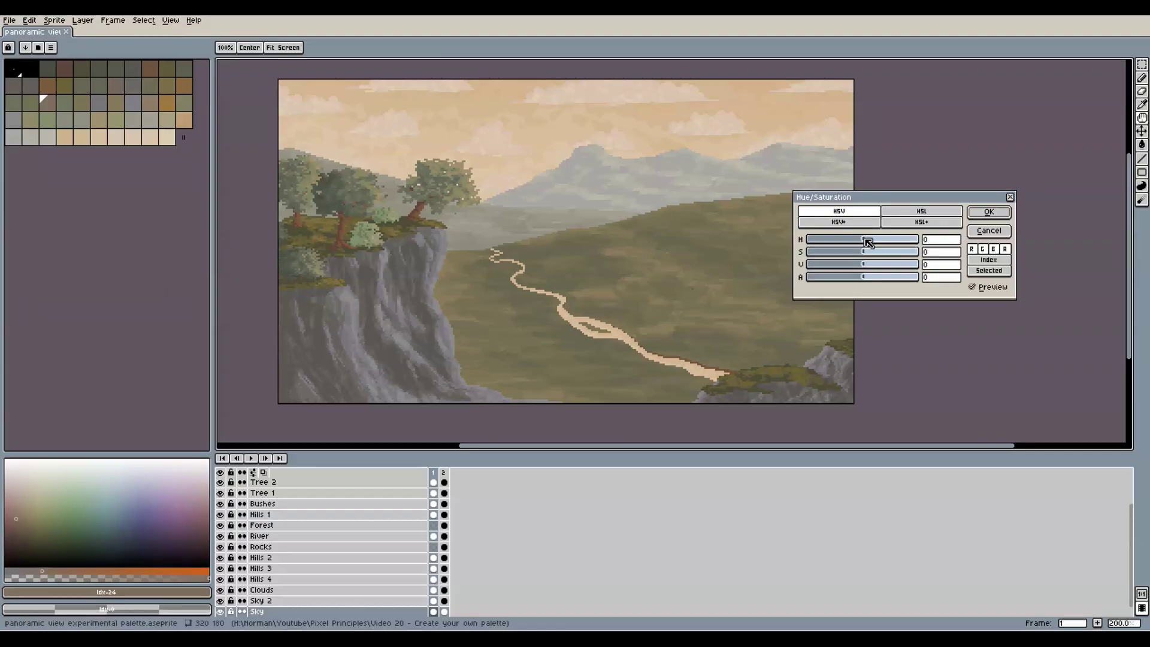